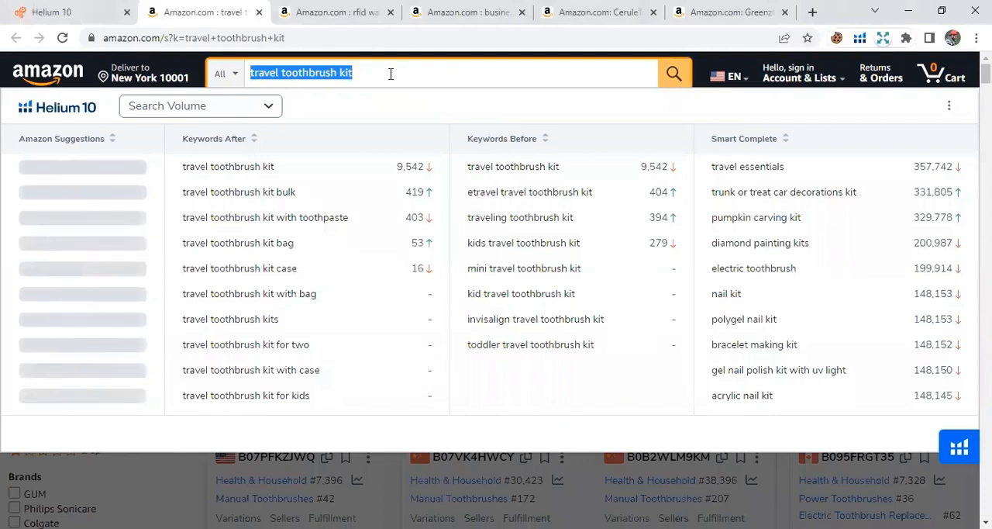
Search Amazon for "camping pillow" and run Helium 10 Xray product research on the results.
{"action": "type", "text": "amping pillow"}
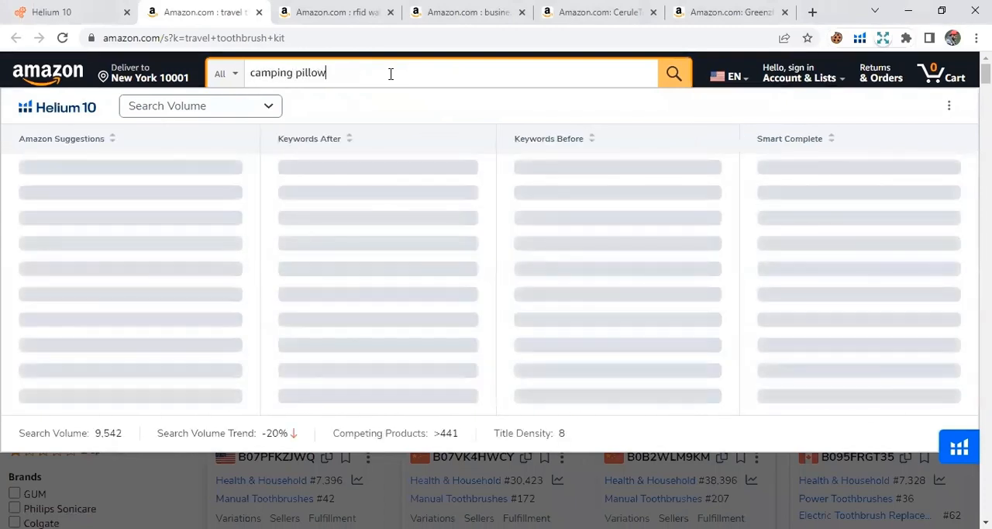
{"action": "key", "text": "Return"}
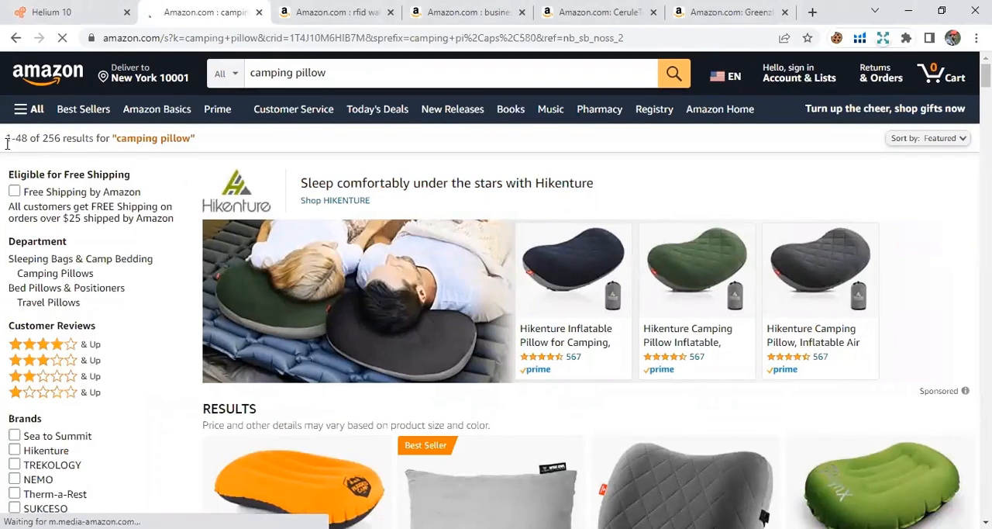
{"action": "left_click_drag", "start_coordinate": [43, 137], "coordinate": [189, 145]}
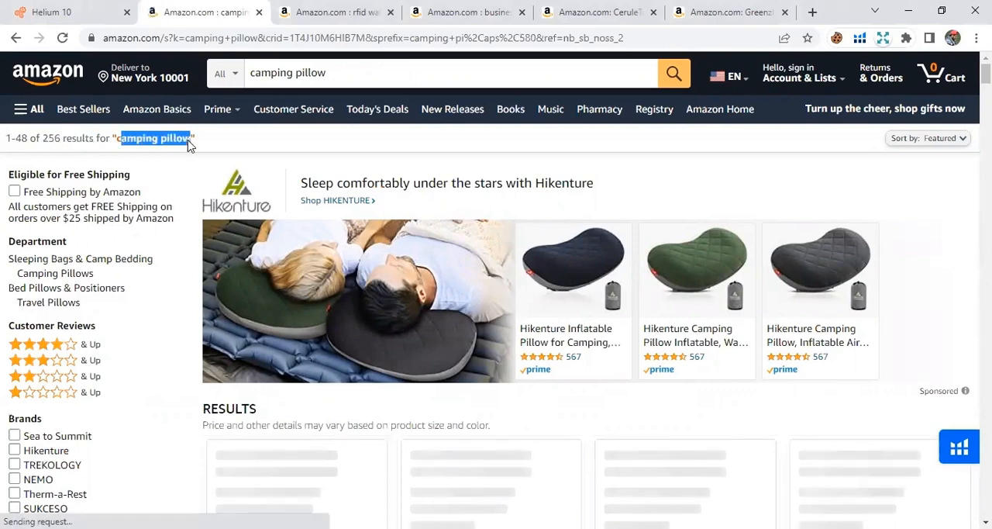
{"action": "left_click", "coordinate": [224, 143]}
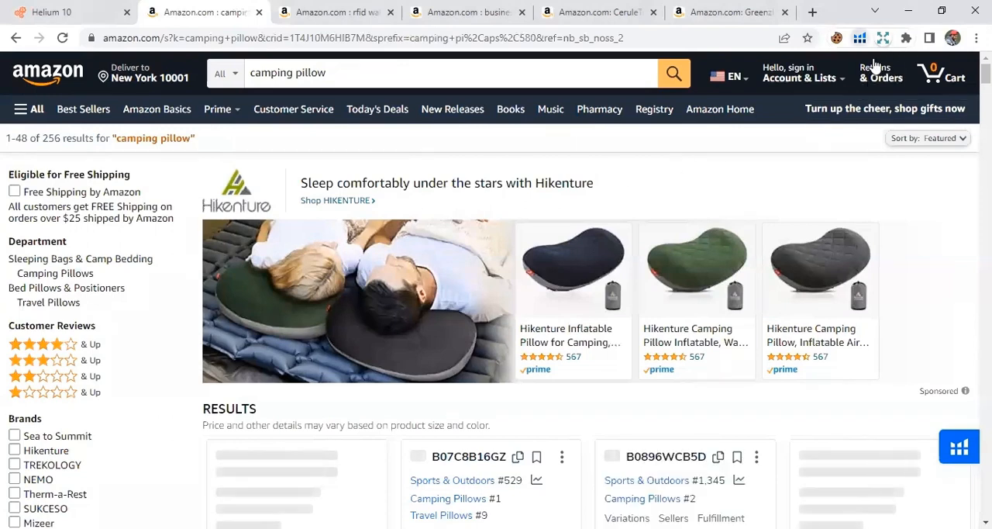
{"action": "left_click", "coordinate": [860, 37]}
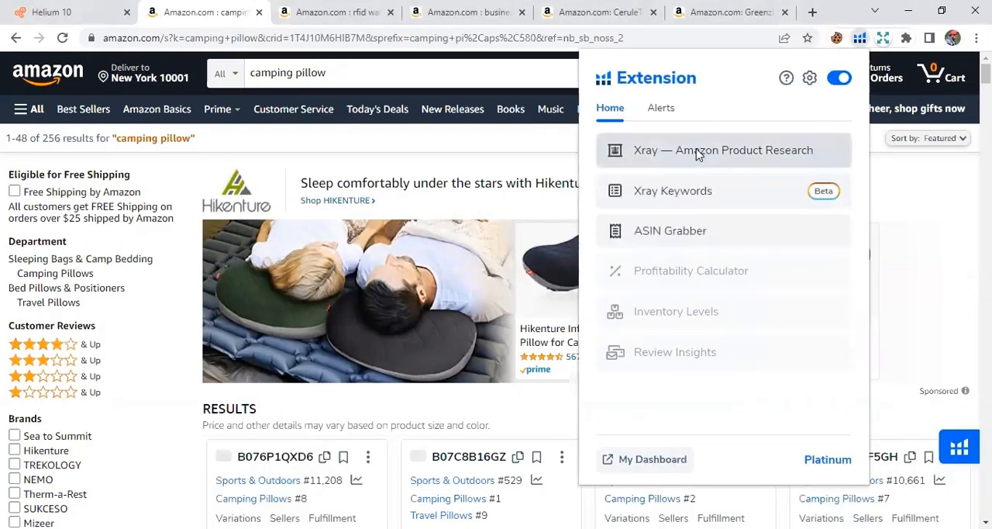
{"action": "left_click", "coordinate": [697, 154]}
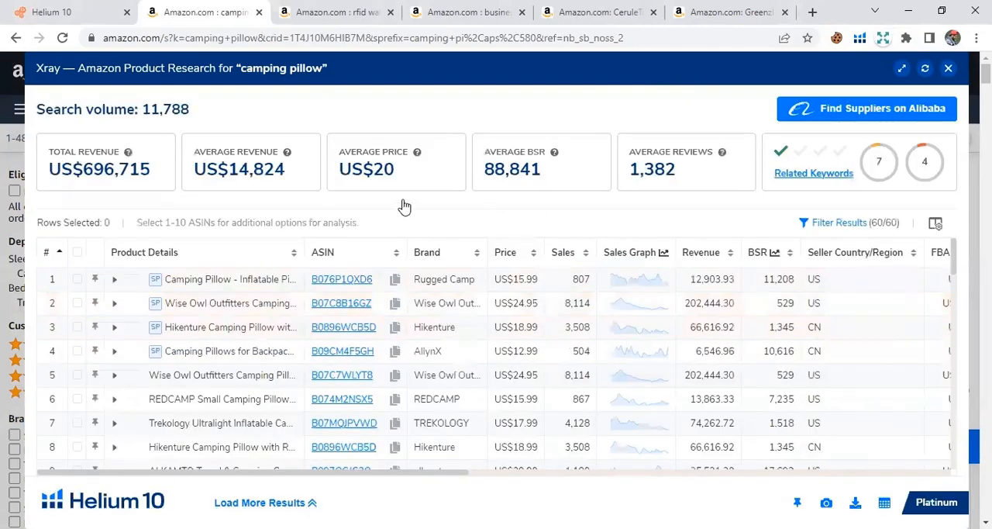
Review the search volume, total and average revenue, average price, average BSR and average reviews for camping pillow.
{"action": "left_click_drag", "start_coordinate": [142, 109], "coordinate": [186, 112]}
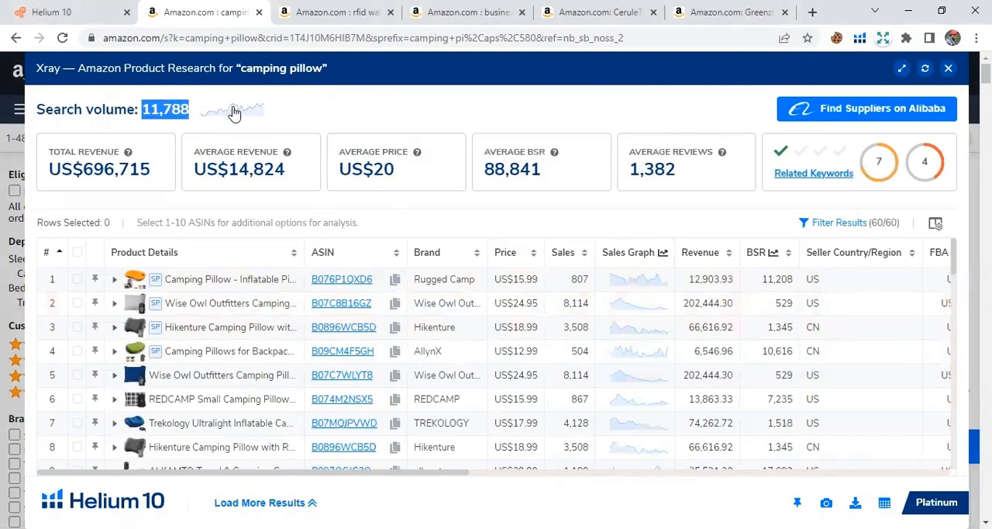
{"action": "left_click", "coordinate": [138, 129]}
{"action": "left_click_drag", "start_coordinate": [79, 174], "coordinate": [153, 180]}
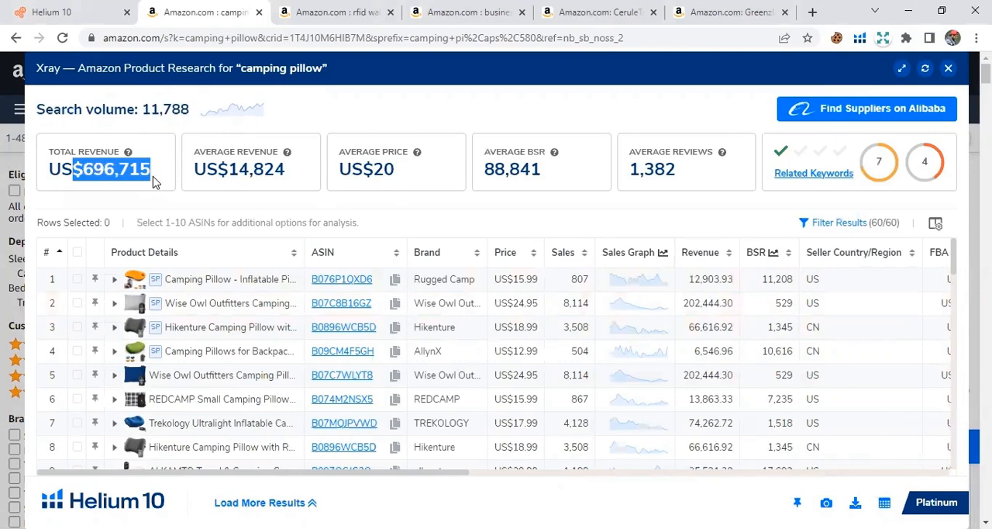
{"action": "left_click_drag", "start_coordinate": [198, 172], "coordinate": [287, 177]}
{"action": "left_click", "coordinate": [302, 178]}
{"action": "left_click_drag", "start_coordinate": [373, 171], "coordinate": [400, 176]}
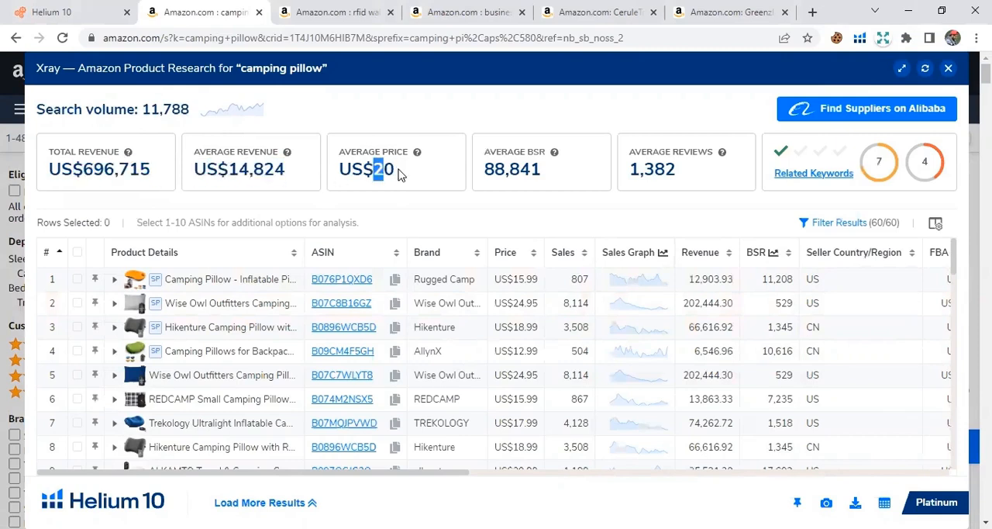
{"action": "left_click_drag", "start_coordinate": [487, 173], "coordinate": [545, 177]}
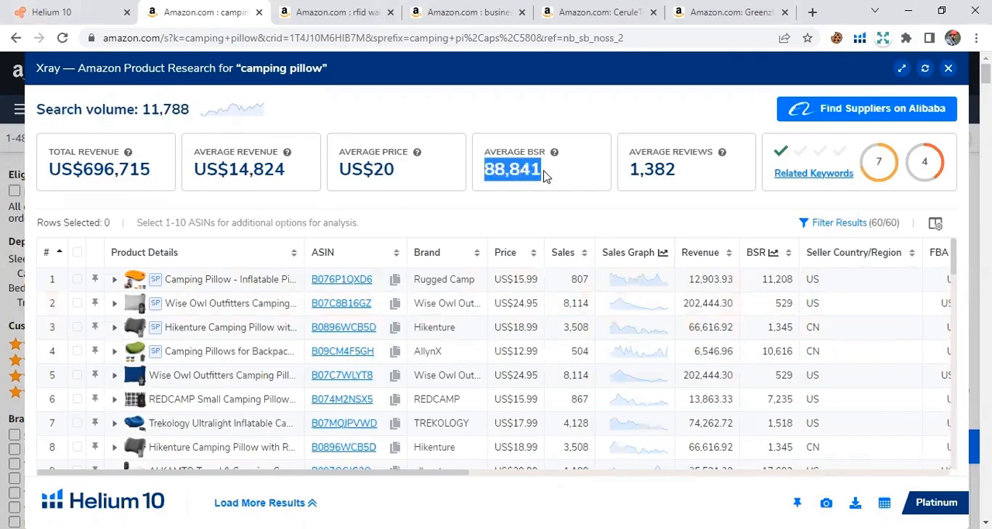
{"action": "left_click_drag", "start_coordinate": [684, 177], "coordinate": [635, 170]}
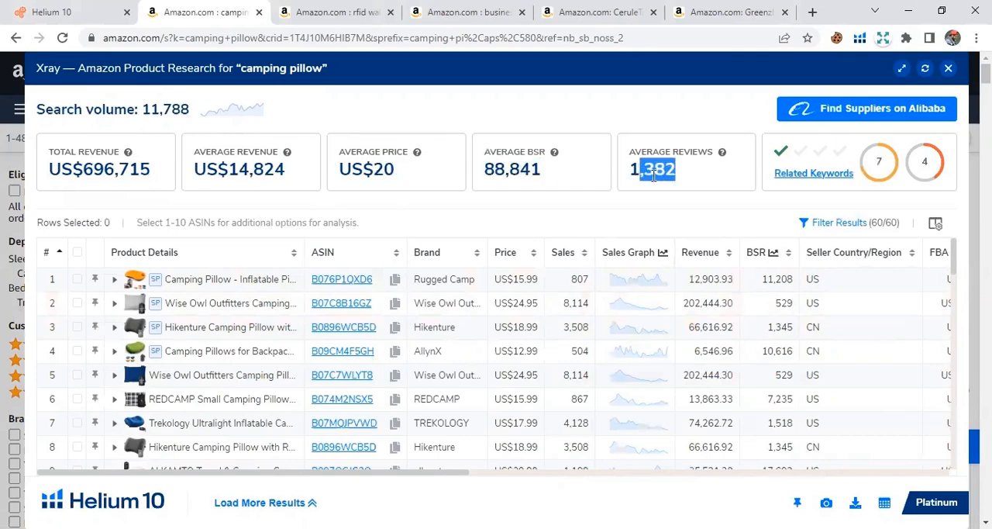
{"action": "left_click", "coordinate": [700, 186]}
Filter the Xray results to hide sponsored products and look through the remaining listings.
{"action": "left_click", "coordinate": [829, 224]}
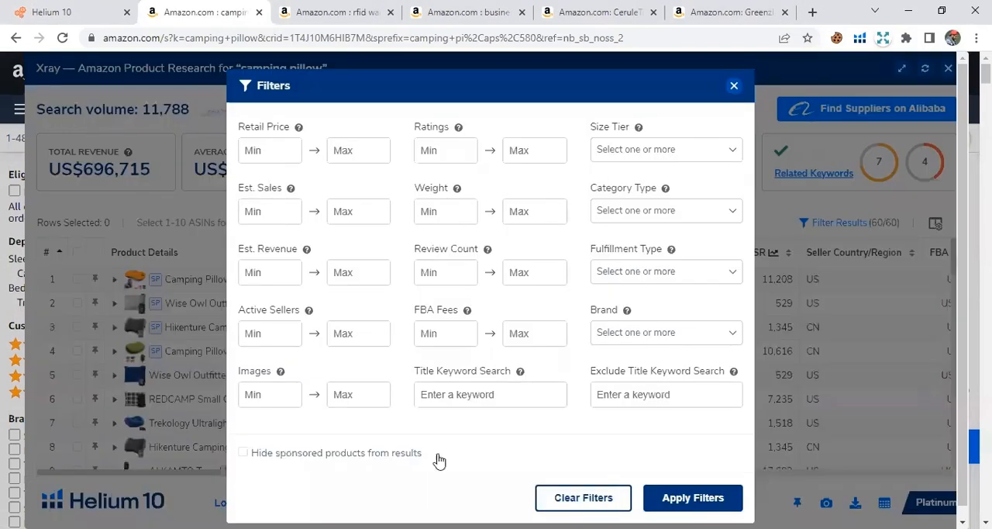
{"action": "left_click", "coordinate": [436, 459]}
{"action": "left_click", "coordinate": [685, 498]}
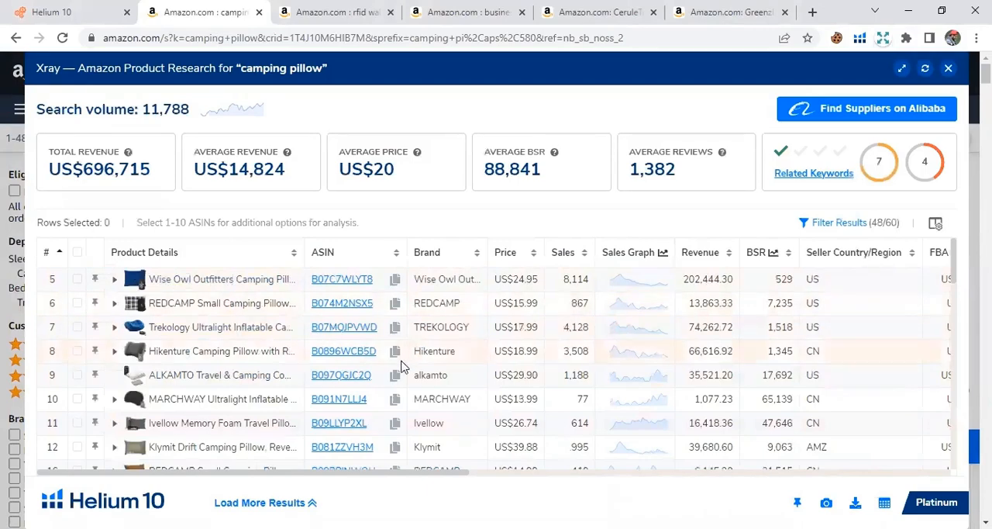
{"action": "scroll", "coordinate": [395, 374], "scroll_direction": "down", "scroll_amount": 1}
{"action": "scroll", "coordinate": [396, 374], "scroll_direction": "down", "scroll_amount": 4}
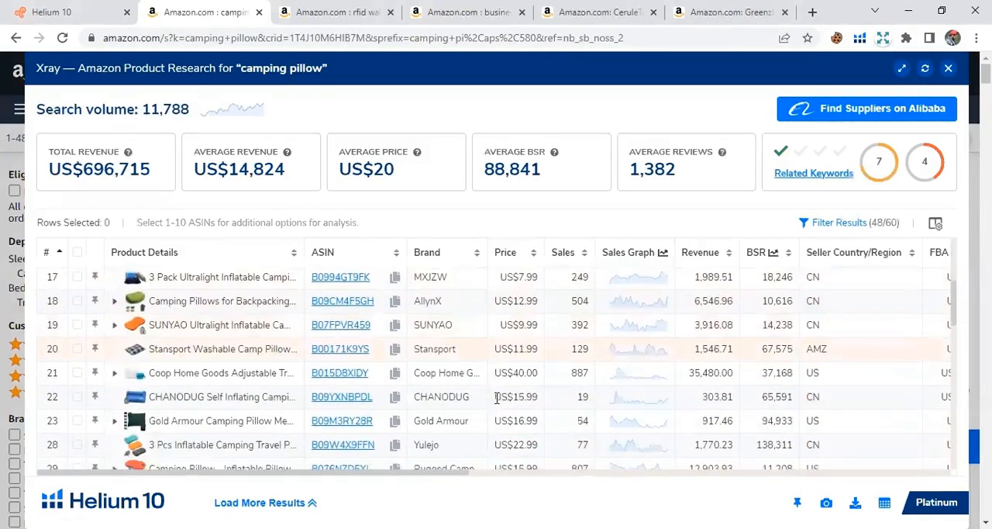
{"action": "scroll", "coordinate": [487, 407], "scroll_direction": "down", "scroll_amount": 4}
{"action": "scroll", "coordinate": [457, 420], "scroll_direction": "up", "scroll_amount": 10}
{"action": "scroll", "coordinate": [461, 415], "scroll_direction": "up", "scroll_amount": 1}
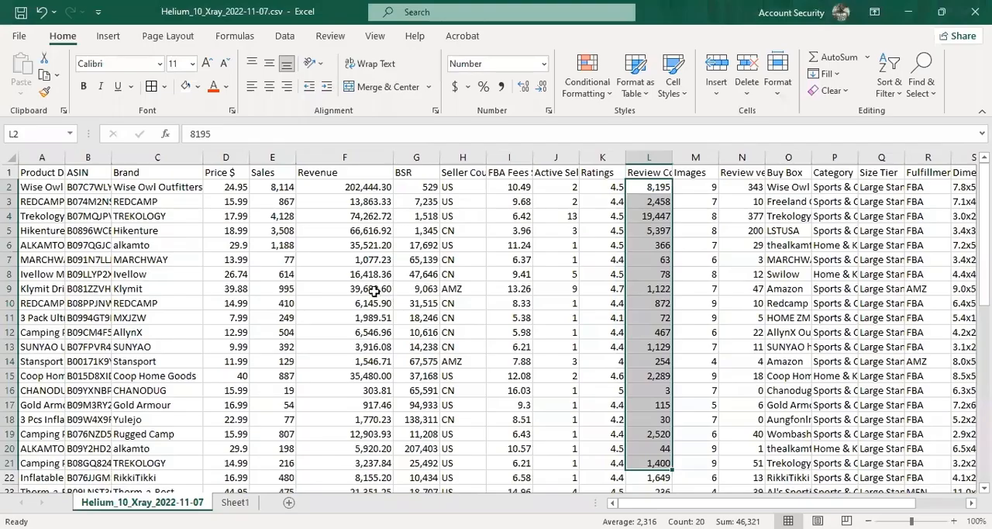
Switch to Helium_10_Xray_2022-11-07.csv in Excel and copy the first 20 brands into column A of a new sheet.
{"action": "left_click", "coordinate": [374, 290]}
{"action": "left_click_drag", "start_coordinate": [148, 187], "coordinate": [141, 467]}
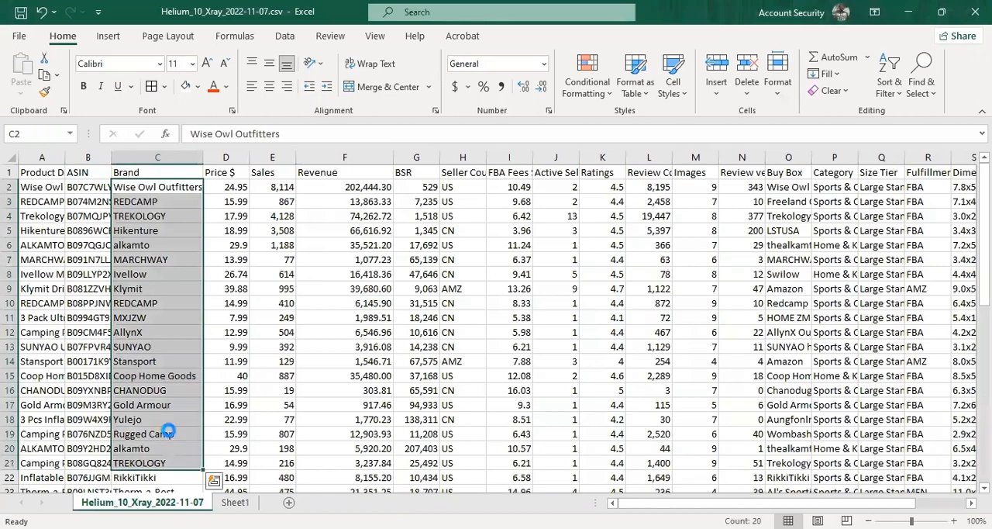
{"action": "key", "text": "ctrl+c"}
{"action": "left_click", "coordinate": [288, 502]}
{"action": "key", "text": "ctrl+v"}
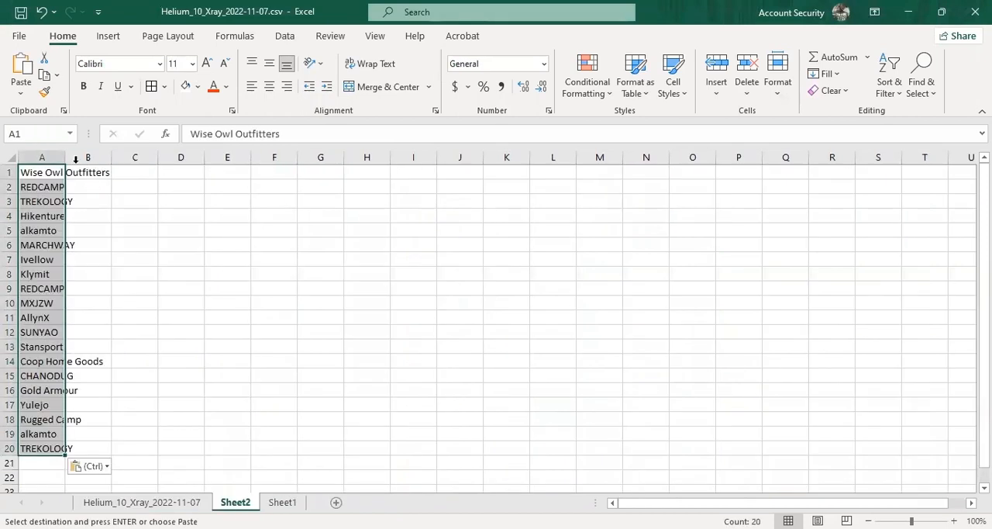
Copy the first 20 prices from the Xray data into Sheet2 starting at cell B1.
{"action": "key", "text": "ctrl+Page_Up"}
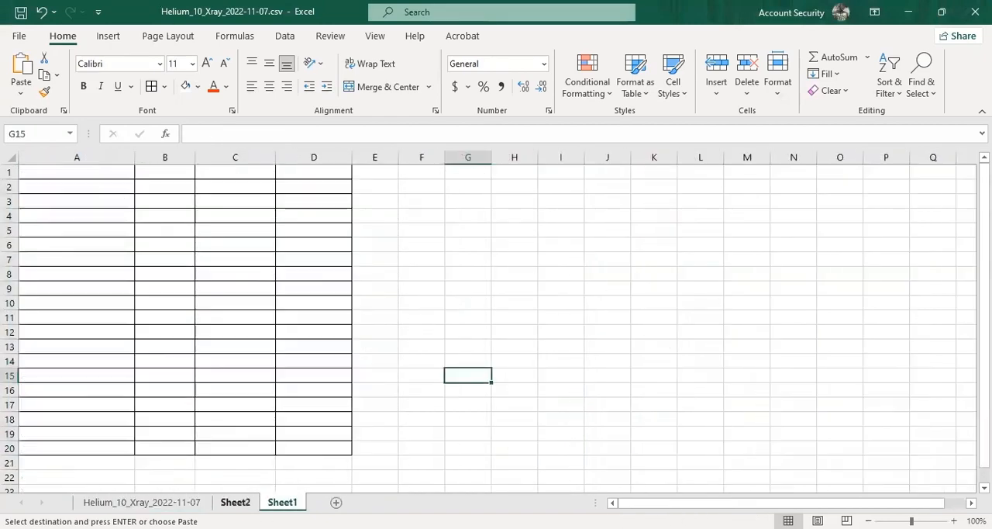
{"action": "key", "text": "ctrl+Page_Up"}
{"action": "left_click", "coordinate": [151, 172]}
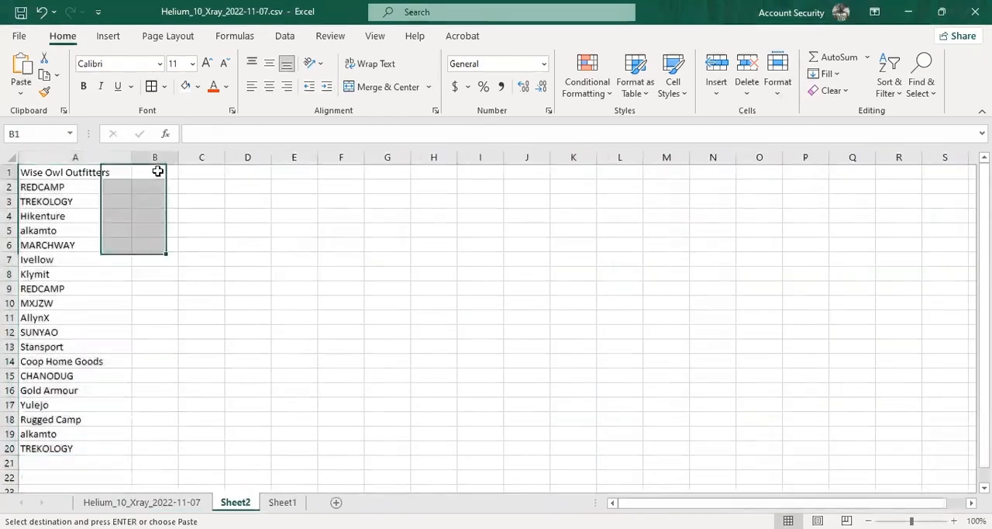
{"action": "key", "text": "ctrl+v"}
Copy the first 20 revenue values from the Xray data into Sheet2 starting at cell C1.
{"action": "key", "text": "ctrl+Page_Up"}
{"action": "left_click_drag", "start_coordinate": [371, 187], "coordinate": [341, 463]}
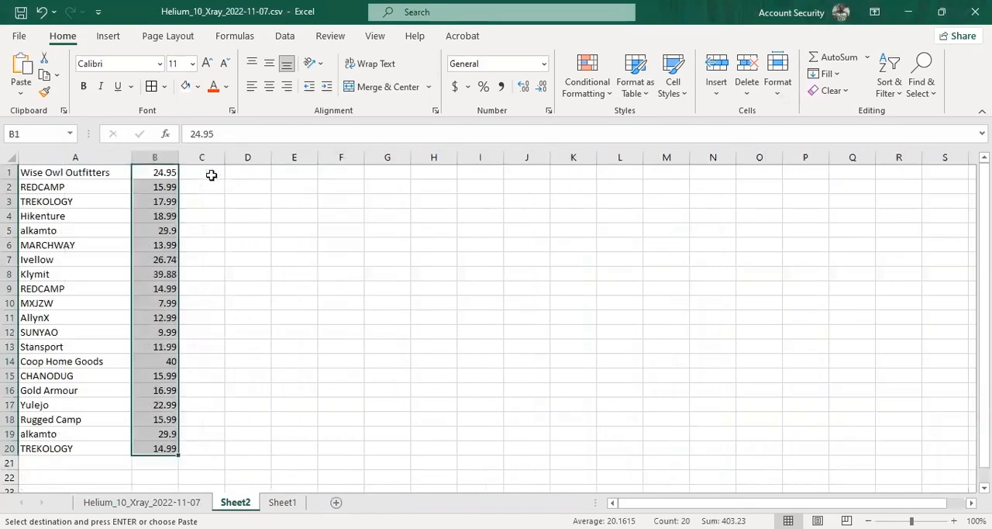
{"action": "left_click", "coordinate": [211, 175]}
{"action": "key", "text": "ctrl+v"}
Copy the first 20 review counts from the Xray data into Sheet2 starting at cell D1.
{"action": "key", "text": "ctrl+Page_Up"}
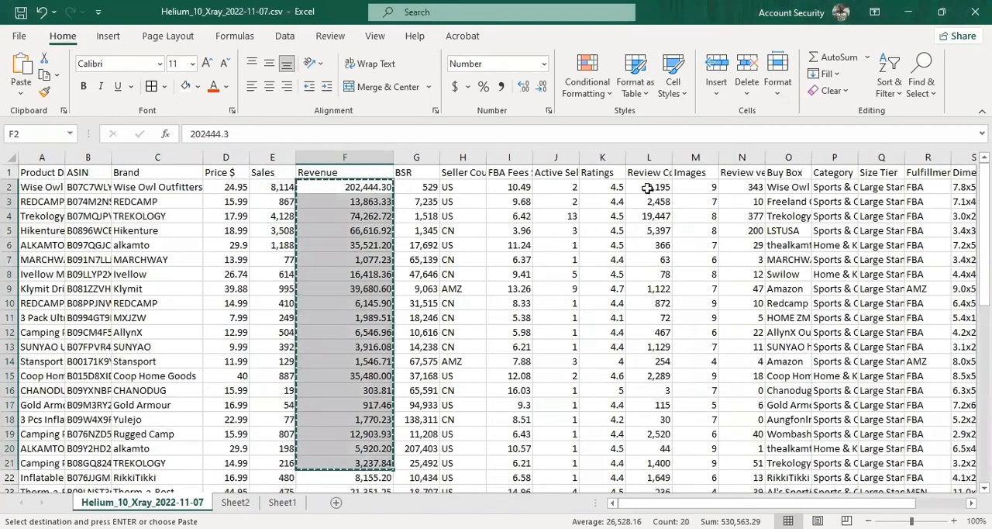
{"action": "left_click_drag", "start_coordinate": [648, 188], "coordinate": [658, 465]}
{"action": "key", "text": "ctrl+c"}
{"action": "left_click", "coordinate": [235, 502]}
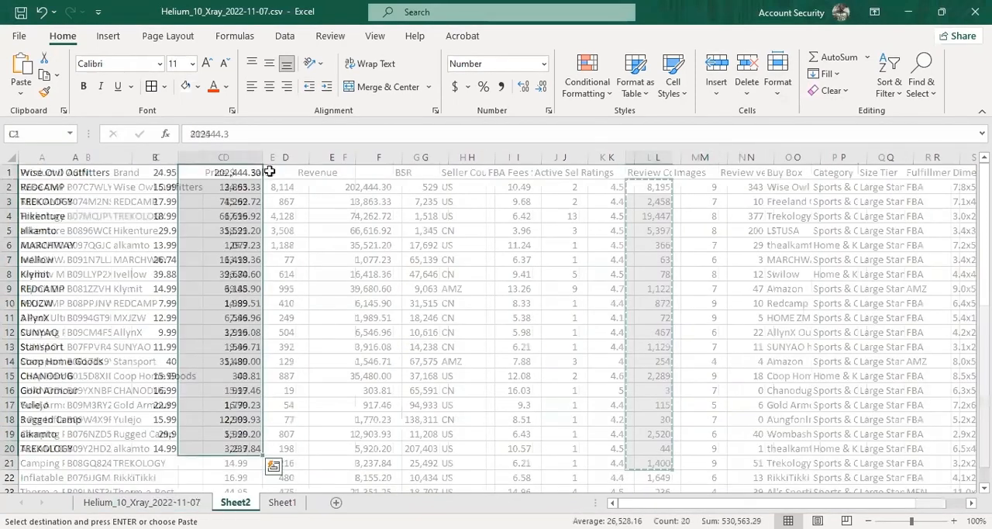
{"action": "left_click", "coordinate": [285, 172]}
{"action": "key", "text": "ctrl+v"}
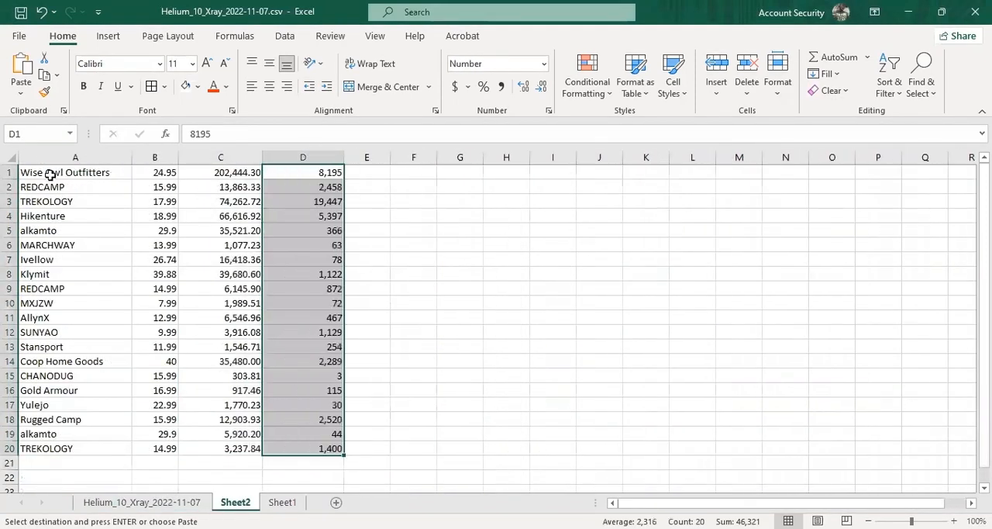
Search Sheet2 for repeats of the brand Wise Owl Outfitters.
{"action": "left_click", "coordinate": [72, 174]}
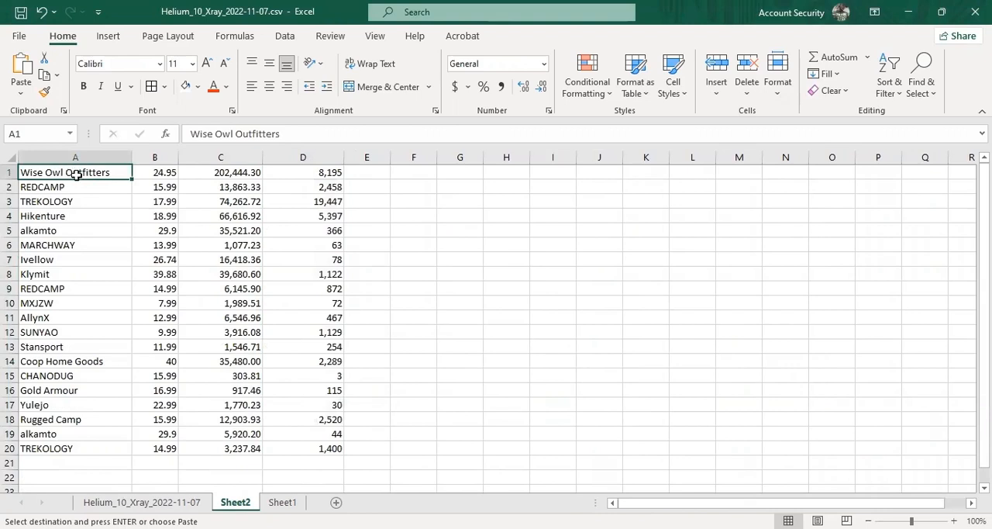
{"action": "key", "text": "ctrl+c"}
{"action": "key", "text": "ctrl+f"}
{"action": "key", "text": "ctrl+v"}
{"action": "left_click", "coordinate": [632, 355]}
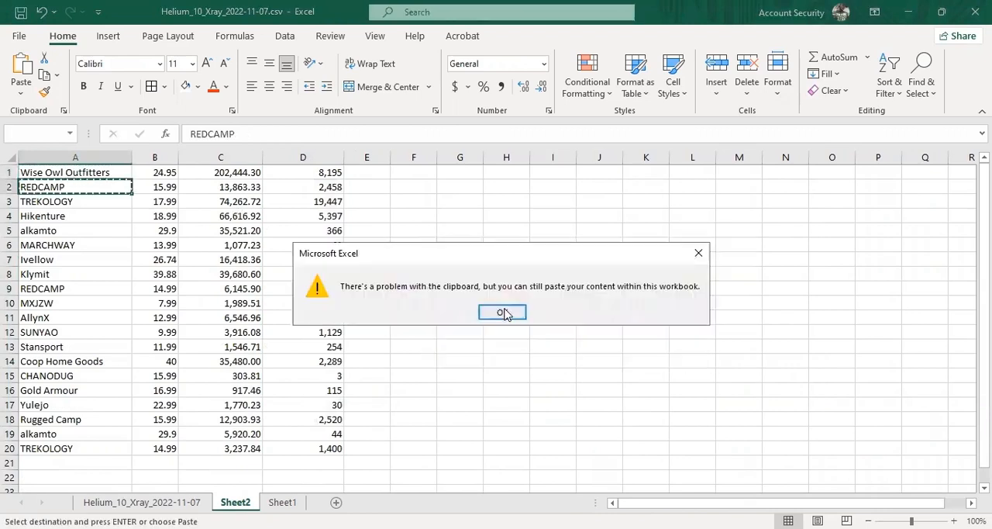
{"action": "left_click", "coordinate": [504, 313]}
Search for repeats of REDCAMP and fill its cells A2 and A9 light blue.
{"action": "left_click_drag", "start_coordinate": [574, 287], "coordinate": [476, 287]}
{"action": "left_click", "coordinate": [85, 189]}
{"action": "key", "text": "ctrl+c"}
{"action": "left_click_drag", "start_coordinate": [574, 287], "coordinate": [478, 288]}
{"action": "key", "text": "ctrl+v"}
{"action": "left_click", "coordinate": [655, 361]}
{"action": "left_click", "coordinate": [70, 189]}
{"action": "left_click", "coordinate": [59, 289], "text": "ctrl"}
{"action": "left_click", "coordinate": [198, 88]}
{"action": "left_click", "coordinate": [235, 129]}
Search for repeats of TREKOLOGY and fill its cells A3 and A20 light orange.
{"action": "left_click", "coordinate": [56, 201]}
{"action": "key", "text": "ctrl+c"}
{"action": "left_click_drag", "start_coordinate": [558, 286], "coordinate": [477, 287]}
{"action": "key", "text": "ctrl+v"}
{"action": "left_click", "coordinate": [648, 355]}
{"action": "left_click", "coordinate": [81, 201], "text": "ctrl"}
{"action": "left_click", "coordinate": [67, 450], "text": "ctrl"}
{"action": "left_click", "coordinate": [66, 450], "text": "ctrl"}
{"action": "left_click", "coordinate": [198, 87]}
{"action": "left_click", "coordinate": [249, 143]}
Search for repeats of alkamto and fill its cells A5 and A19 gold.
{"action": "left_click", "coordinate": [69, 231]}
{"action": "key", "text": "ctrl+c"}
{"action": "left_click_drag", "start_coordinate": [571, 287], "coordinate": [478, 288]}
{"action": "key", "text": "ctrl+v"}
{"action": "left_click", "coordinate": [648, 355]}
{"action": "left_click", "coordinate": [70, 231], "text": "ctrl"}
{"action": "left_click", "coordinate": [199, 87]}
{"action": "left_click", "coordinate": [249, 144]}
Add borders to the whole table and fill the column B prices from 14.99 to 39.99 grey.
{"action": "key", "text": "ctrl+a"}
{"action": "left_click", "coordinate": [733, 247]}
{"action": "left_click_drag", "start_coordinate": [155, 172], "coordinate": [155, 288]}
{"action": "left_click", "coordinate": [198, 88]}
{"action": "left_click", "coordinate": [191, 144]}
{"action": "left_click", "coordinate": [185, 86]}
{"action": "left_click_drag", "start_coordinate": [155, 376], "coordinate": [155, 448]}
{"action": "key", "text": "F4"}
{"action": "left_click", "coordinate": [416, 317]}
Fill the column C revenue cells above 7,000 light gold.
{"action": "left_click_drag", "start_coordinate": [233, 172], "coordinate": [227, 275]}
{"action": "left_click", "coordinate": [198, 87]}
{"action": "left_click", "coordinate": [272, 141]}
{"action": "key", "text": "F4"}
{"action": "left_click", "coordinate": [218, 361]}
{"action": "left_click", "coordinate": [220, 421], "text": "ctrl"}
{"action": "left_click", "coordinate": [185, 86]}
Fill the column D review counts below 400 light green.
{"action": "left_click_drag", "start_coordinate": [306, 230], "coordinate": [307, 260]}
{"action": "left_click", "coordinate": [307, 303], "text": "ctrl"}
{"action": "left_click", "coordinate": [302, 348], "text": "ctrl"}
{"action": "left_click_drag", "start_coordinate": [306, 376], "coordinate": [326, 405]}
{"action": "left_click", "coordinate": [325, 435], "text": "ctrl"}
{"action": "left_click", "coordinate": [198, 86]}
{"action": "left_click", "coordinate": [299, 141]}
Change the fill of alkamto's review count in cell D5 to a darker green.
{"action": "left_click", "coordinate": [326, 232]}
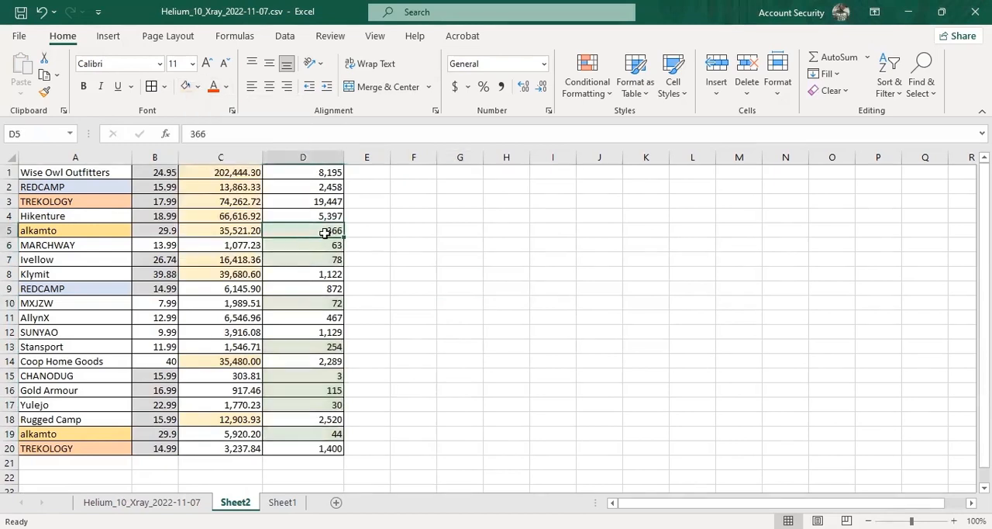
{"action": "left_click", "coordinate": [198, 86]}
{"action": "left_click", "coordinate": [292, 124]}
{"action": "left_click", "coordinate": [411, 245]}
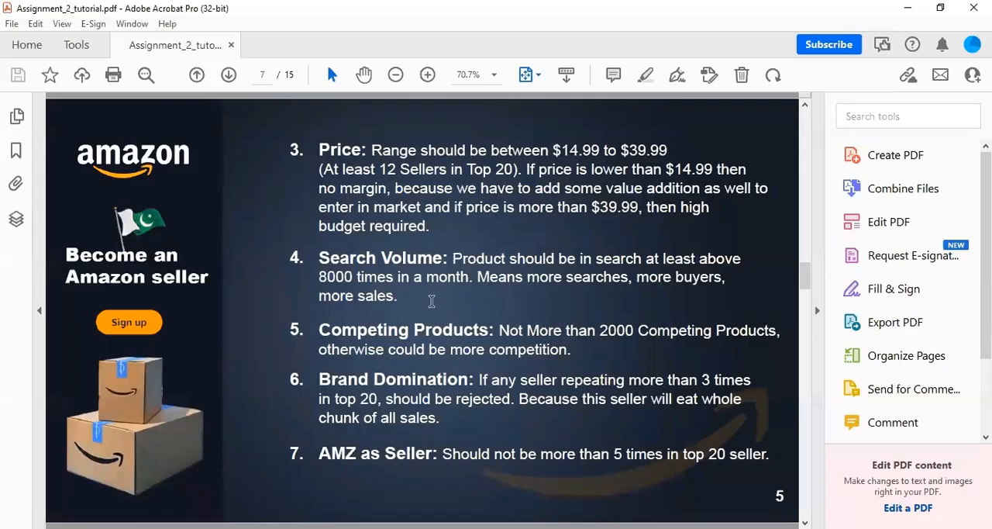
Switch to Assignment_2_tutorial.pdf in Acrobat and read the Reviews and Revenue criteria for a winning item.
{"action": "scroll", "coordinate": [351, 225], "scroll_direction": "up", "scroll_amount": 5}
{"action": "left_click_drag", "start_coordinate": [299, 319], "coordinate": [369, 320]}
{"action": "left_click_drag", "start_coordinate": [535, 320], "coordinate": [592, 320]}
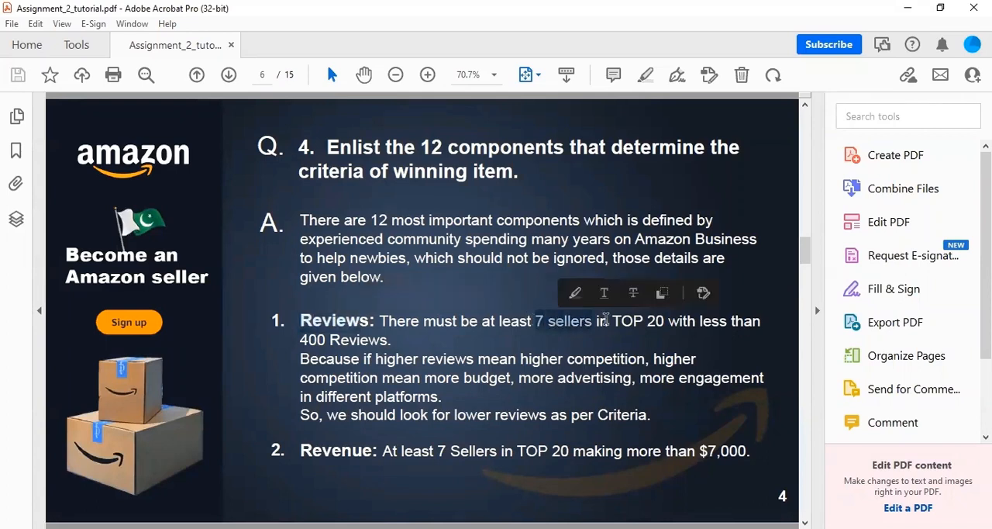
{"action": "left_click", "coordinate": [654, 324]}
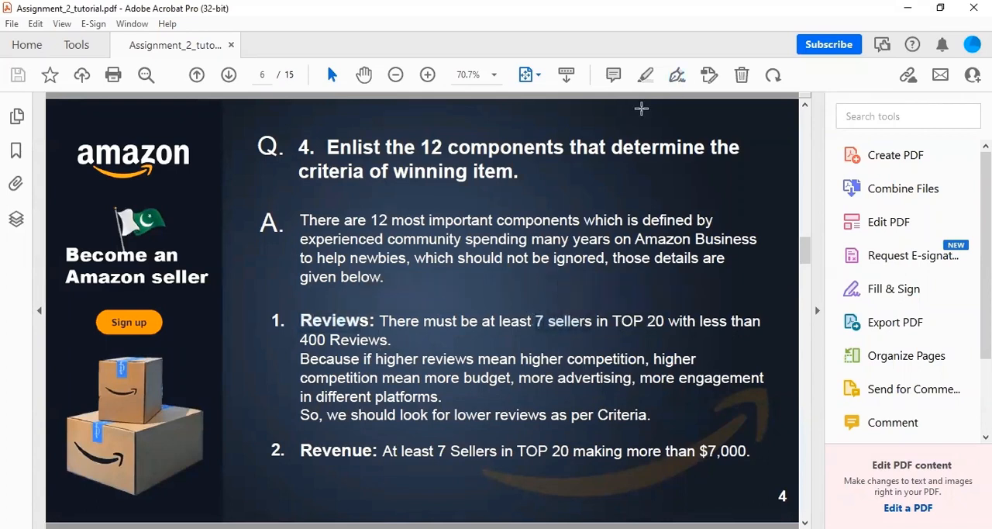
{"action": "left_click_drag", "start_coordinate": [301, 451], "coordinate": [435, 452]}
{"action": "left_click", "coordinate": [663, 452]}
{"action": "left_click_drag", "start_coordinate": [706, 451], "coordinate": [744, 451]}
{"action": "left_click", "coordinate": [645, 61]}
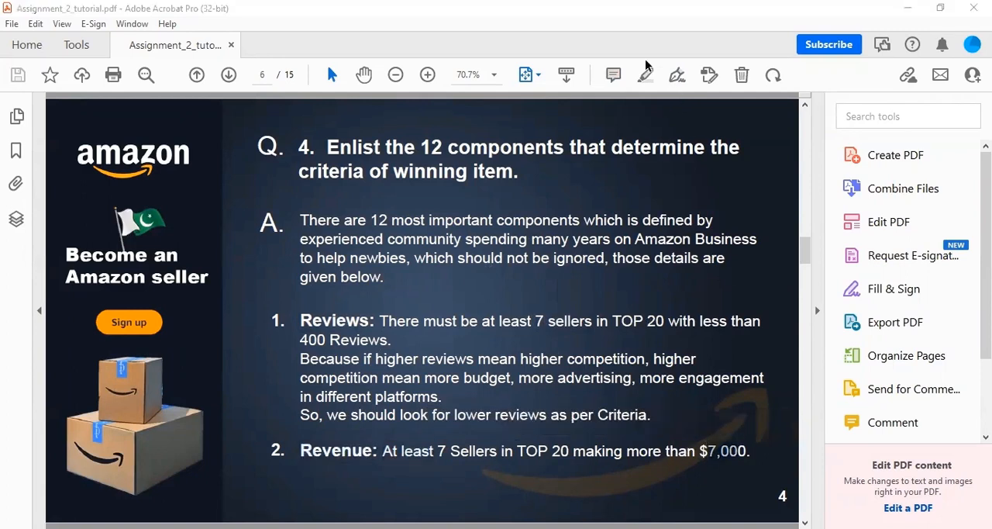
Read the Price, Search Volume, Competing Products, Brand Domination and AMZ as Seller criteria in the PDF.
{"action": "scroll", "coordinate": [547, 237], "scroll_direction": "down", "scroll_amount": 1}
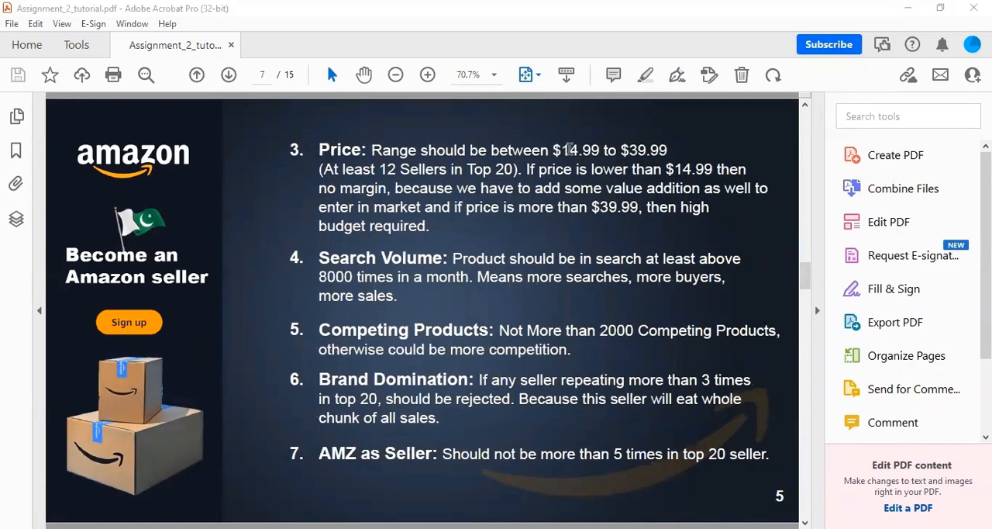
{"action": "left_click_drag", "start_coordinate": [565, 150], "coordinate": [667, 151]}
{"action": "left_click_drag", "start_coordinate": [319, 277], "coordinate": [353, 282]}
{"action": "left_click_drag", "start_coordinate": [600, 330], "coordinate": [633, 329]}
{"action": "left_click_drag", "start_coordinate": [319, 379], "coordinate": [471, 379]}
{"action": "left_click_drag", "start_coordinate": [385, 398], "coordinate": [750, 380]}
{"action": "left_click", "coordinate": [598, 425]}
{"action": "left_click_drag", "start_coordinate": [335, 399], "coordinate": [431, 399]}
{"action": "left_click", "coordinate": [536, 435]}
{"action": "left_click_drag", "start_coordinate": [442, 454], "coordinate": [763, 456]}
{"action": "scroll", "coordinate": [698, 458], "scroll_direction": "up", "scroll_amount": 1}
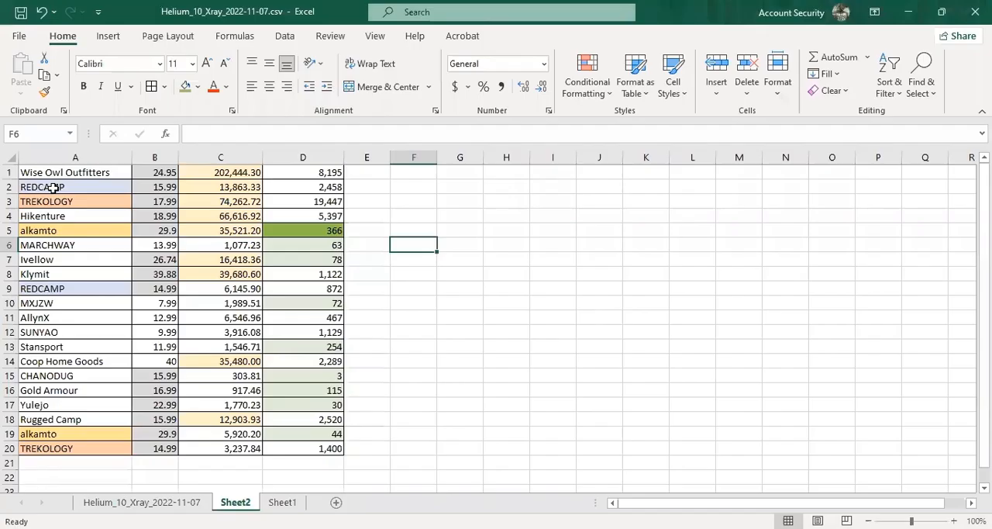
Return to Sheet2 in Excel and check the repeated brands and the shaded prices against the criteria.
{"action": "left_click", "coordinate": [52, 187]}
{"action": "left_click", "coordinate": [55, 288]}
{"action": "left_click", "coordinate": [64, 205]}
{"action": "left_click", "coordinate": [58, 448]}
{"action": "left_click", "coordinate": [50, 434]}
{"action": "left_click", "coordinate": [41, 232]}
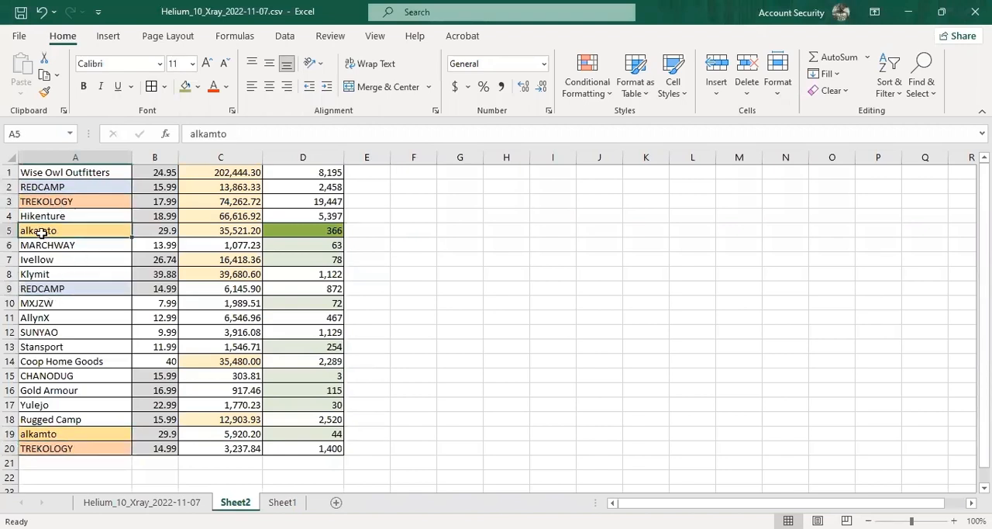
{"action": "left_click", "coordinate": [170, 172]}
{"action": "left_click", "coordinate": [162, 187]}
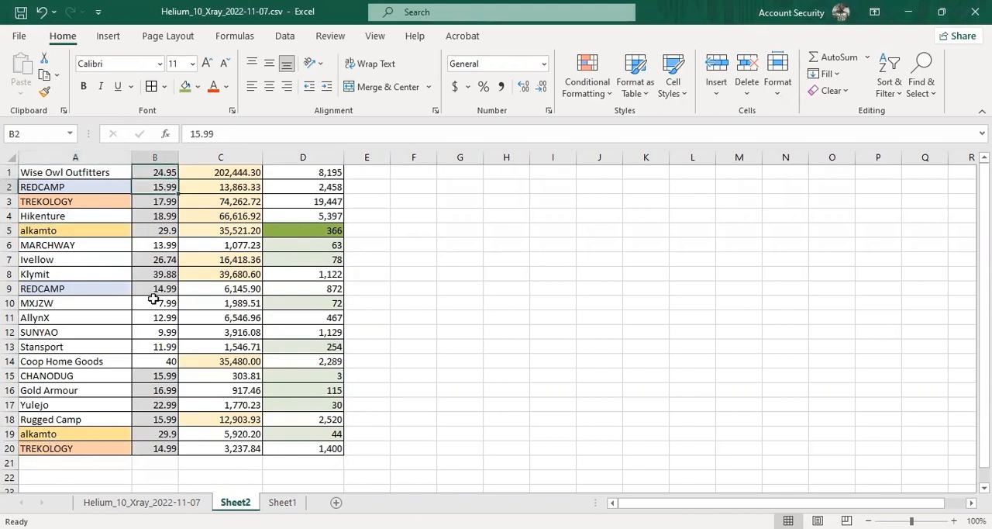
{"action": "left_click", "coordinate": [159, 448]}
Check the highlighted revenues in column C and the highlighted review counts in column D against the criteria.
{"action": "left_click_drag", "start_coordinate": [230, 173], "coordinate": [233, 228]}
{"action": "left_click", "coordinate": [227, 259]}
{"action": "left_click", "coordinate": [225, 273]}
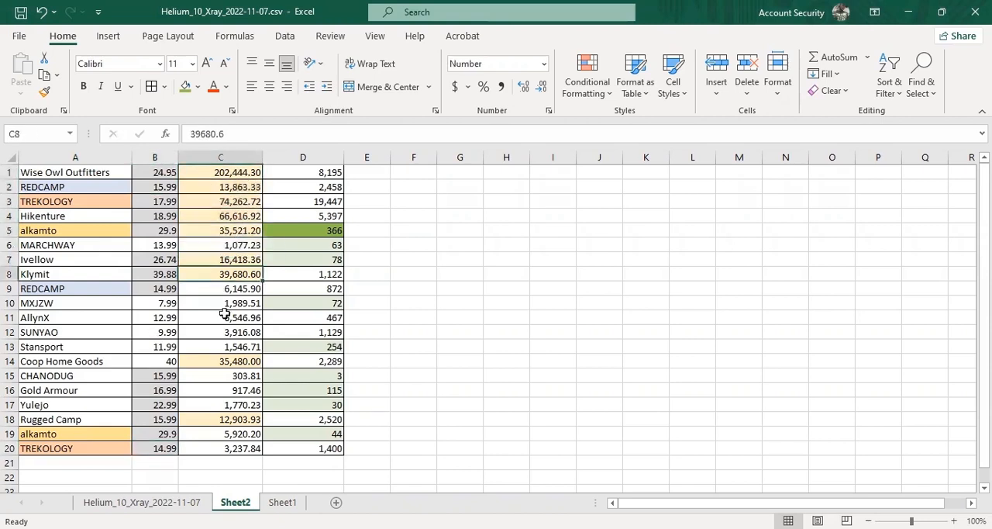
{"action": "left_click", "coordinate": [226, 361]}
{"action": "left_click", "coordinate": [231, 419]}
{"action": "left_click_drag", "start_coordinate": [335, 230], "coordinate": [328, 262]}
{"action": "left_click", "coordinate": [327, 434]}
{"action": "left_click_drag", "start_coordinate": [327, 433], "coordinate": [294, 225]}
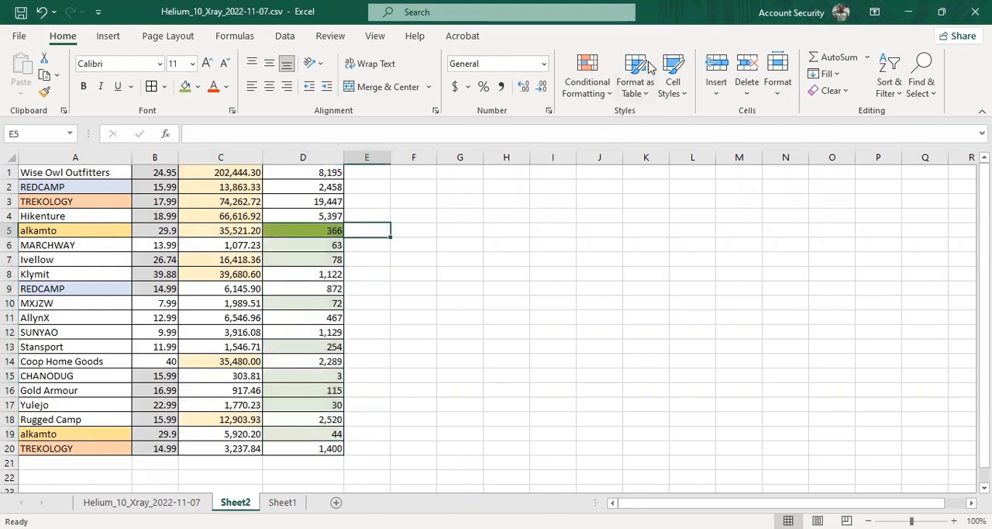
Switch to the Xray report in Chrome, expand it to full width, and check the camping pillow search volume and product columns.
{"action": "key", "text": "alt+Tab"}
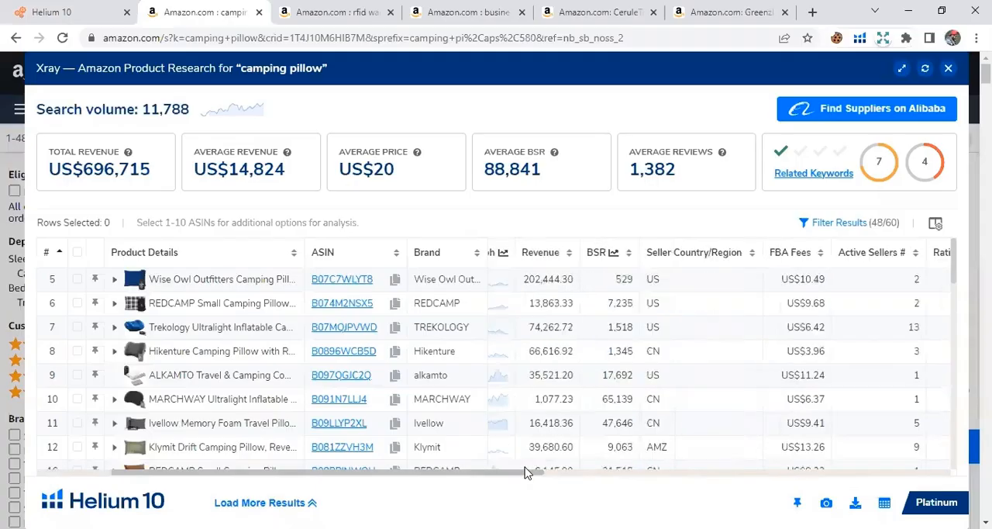
{"action": "left_click_drag", "start_coordinate": [527, 470], "coordinate": [659, 470]}
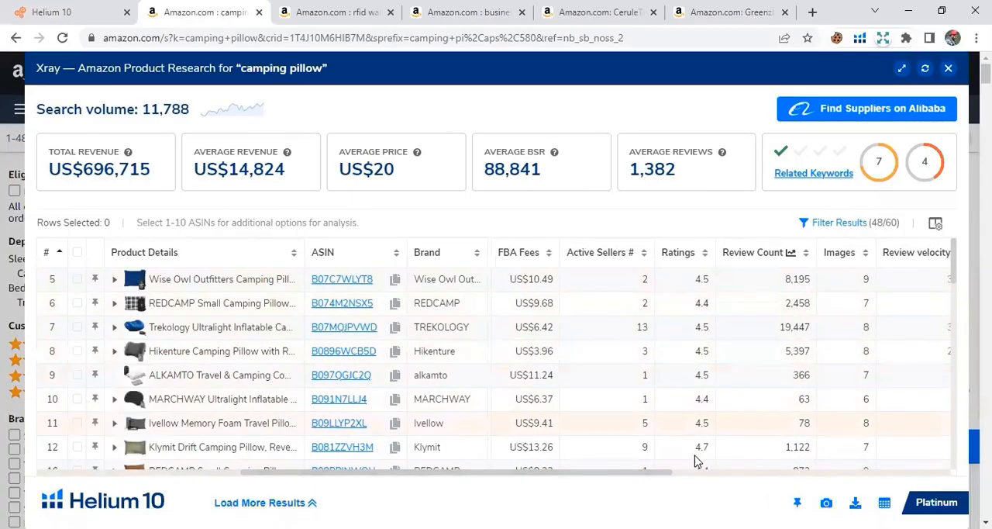
{"action": "left_click", "coordinate": [902, 69]}
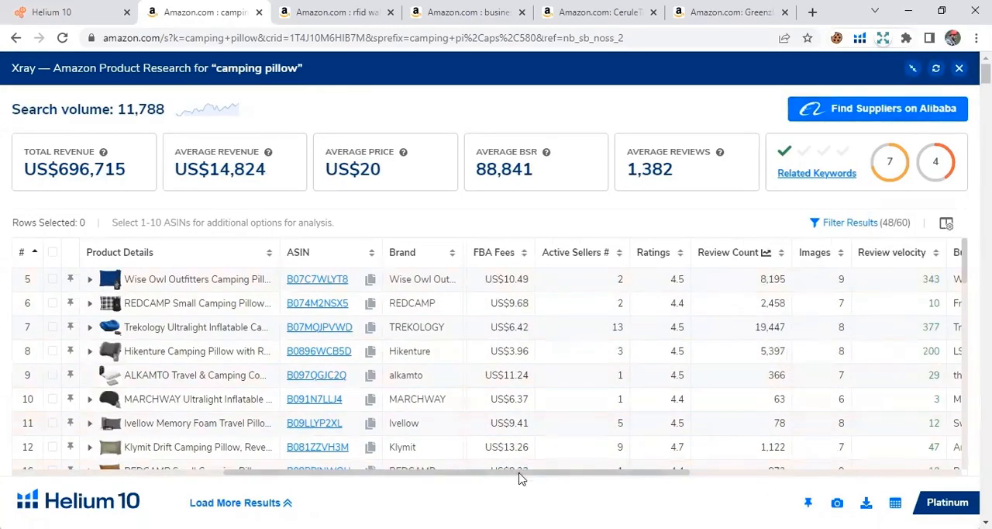
{"action": "left_click_drag", "start_coordinate": [521, 474], "coordinate": [328, 474]}
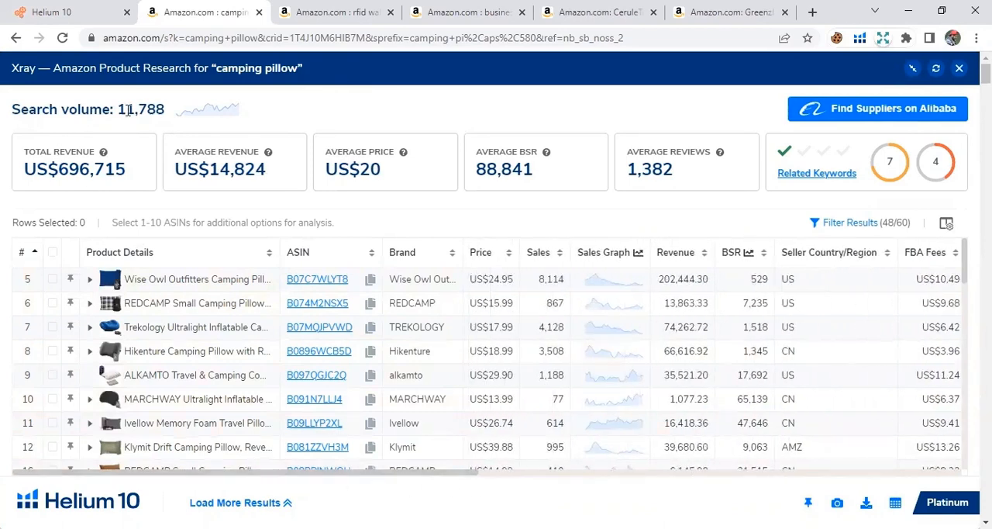
{"action": "left_click_drag", "start_coordinate": [466, 470], "coordinate": [718, 467]}
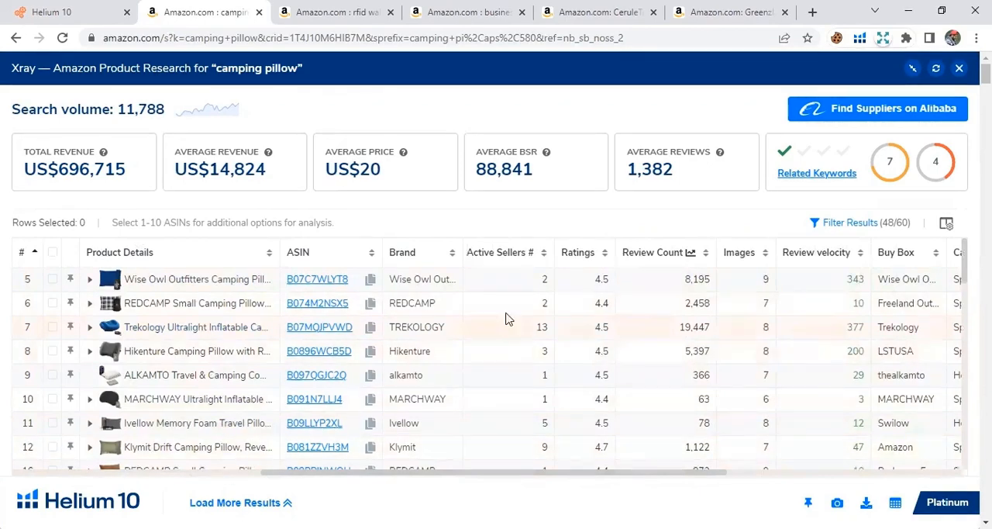
Check the Fulfillment column of the Xray table for products sold by AMZ.
{"action": "scroll", "coordinate": [696, 477], "scroll_direction": "right", "scroll_amount": 5}
{"action": "double_click", "coordinate": [679, 446]}
{"action": "scroll", "coordinate": [705, 425], "scroll_direction": "down", "scroll_amount": 2}
{"action": "scroll", "coordinate": [702, 420], "scroll_direction": "down", "scroll_amount": 5}
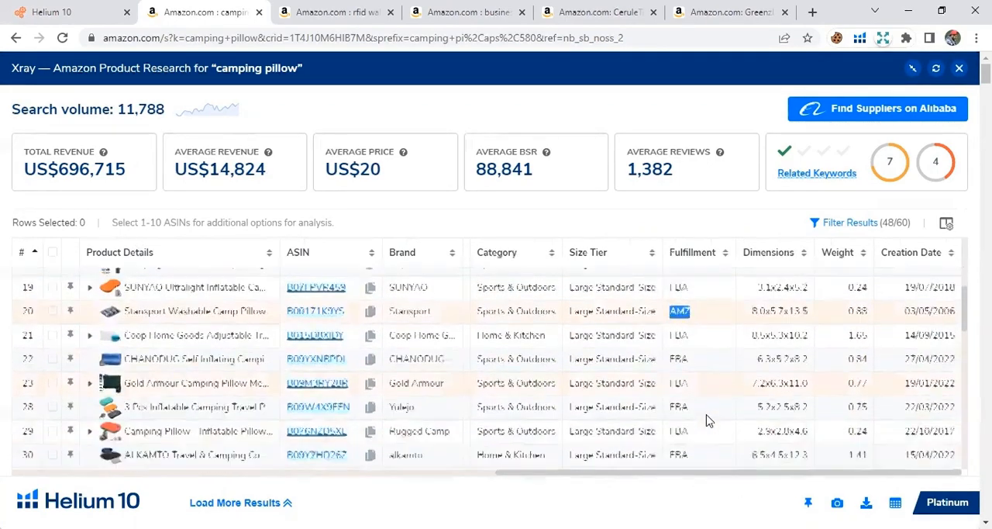
{"action": "scroll", "coordinate": [704, 426], "scroll_direction": "up", "scroll_amount": 7}
Examine the All Time BSR chart of the Wise Owl Outfitters camping pillow and close it.
{"action": "left_click_drag", "start_coordinate": [717, 472], "coordinate": [382, 457]}
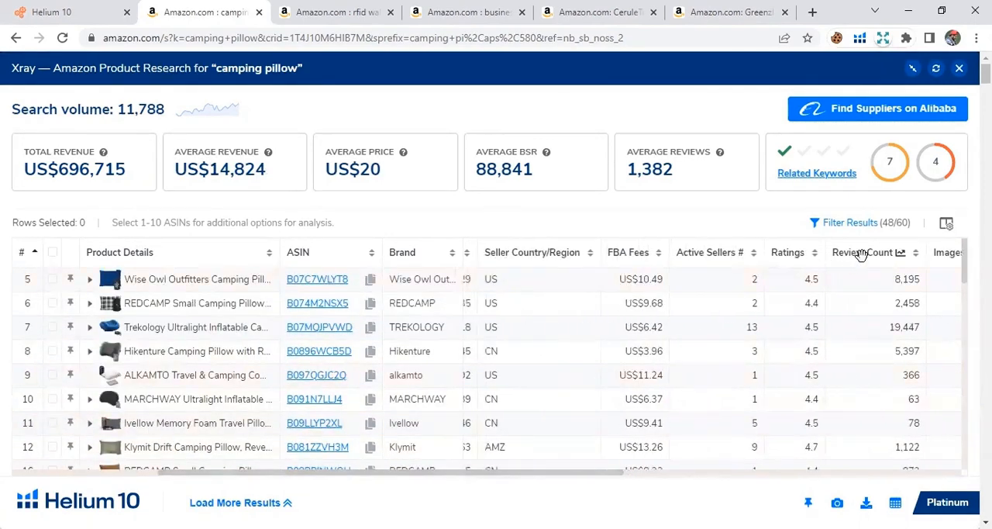
{"action": "left_click_drag", "start_coordinate": [594, 471], "coordinate": [563, 473]}
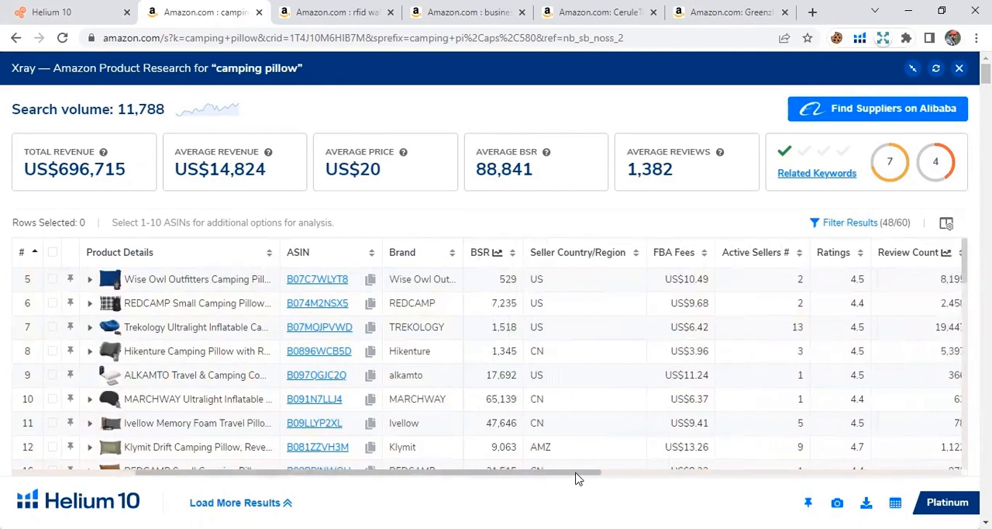
{"action": "left_click", "coordinate": [507, 282]}
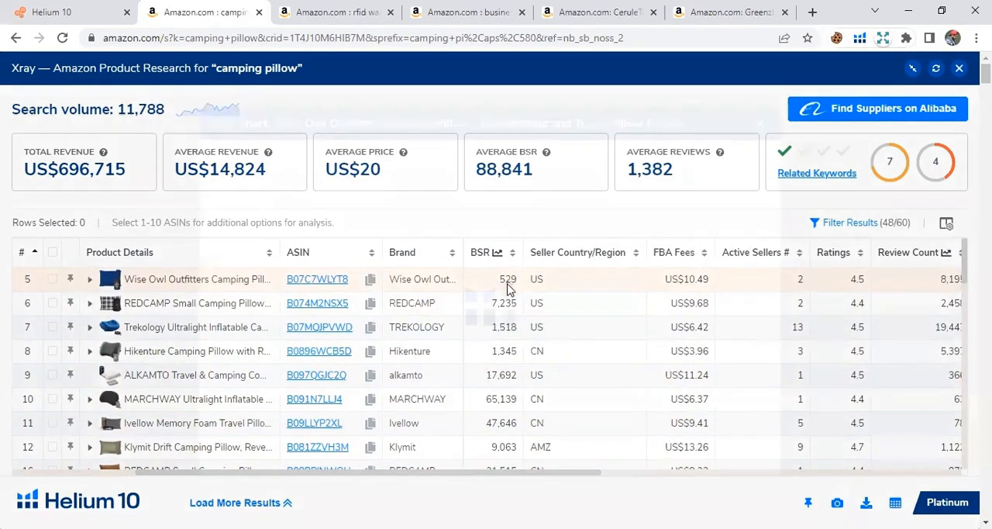
{"action": "left_click", "coordinate": [594, 162]}
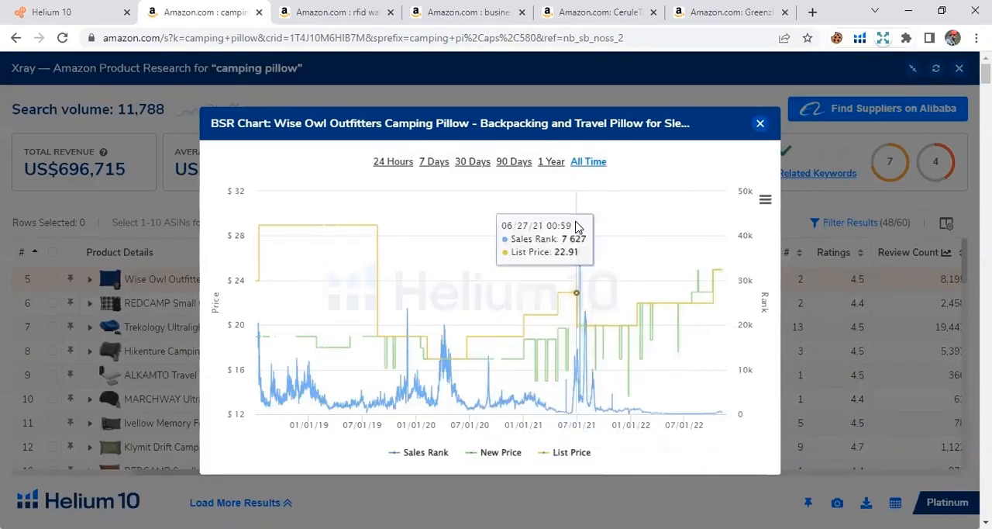
{"action": "left_click", "coordinate": [761, 124]}
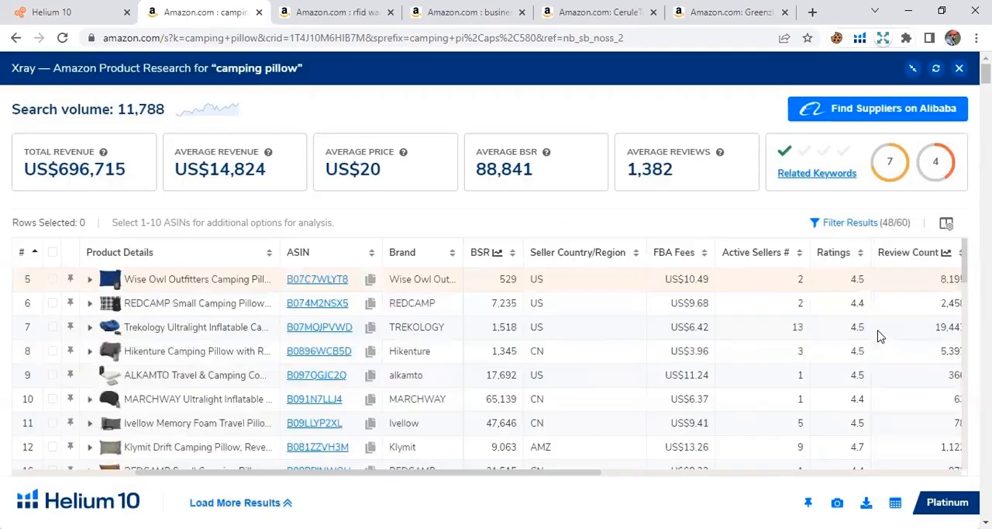
Examine the All Time BSR chart of the Trekology inflatable camping pillow and close it.
{"action": "left_click", "coordinate": [940, 331]}
{"action": "left_click", "coordinate": [873, 348]}
{"action": "left_click", "coordinate": [497, 331]}
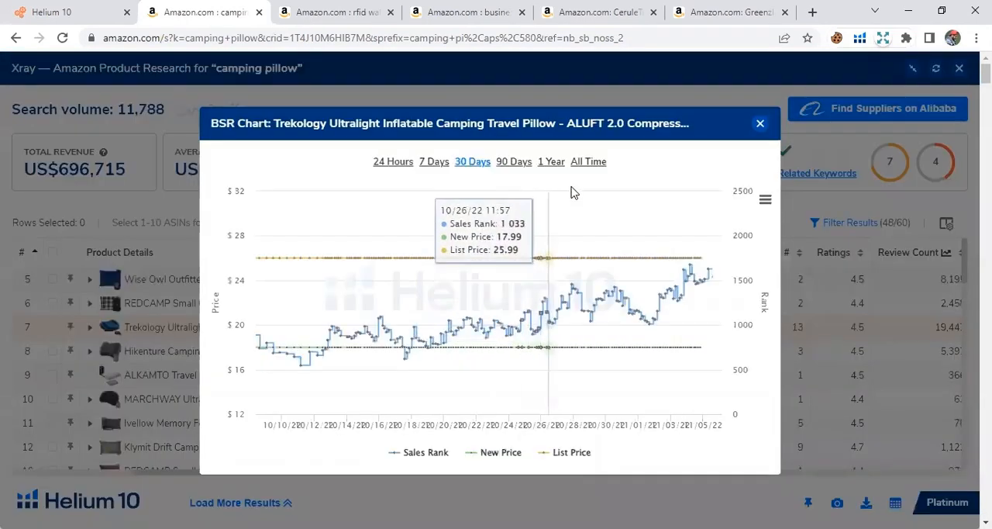
{"action": "left_click", "coordinate": [588, 164]}
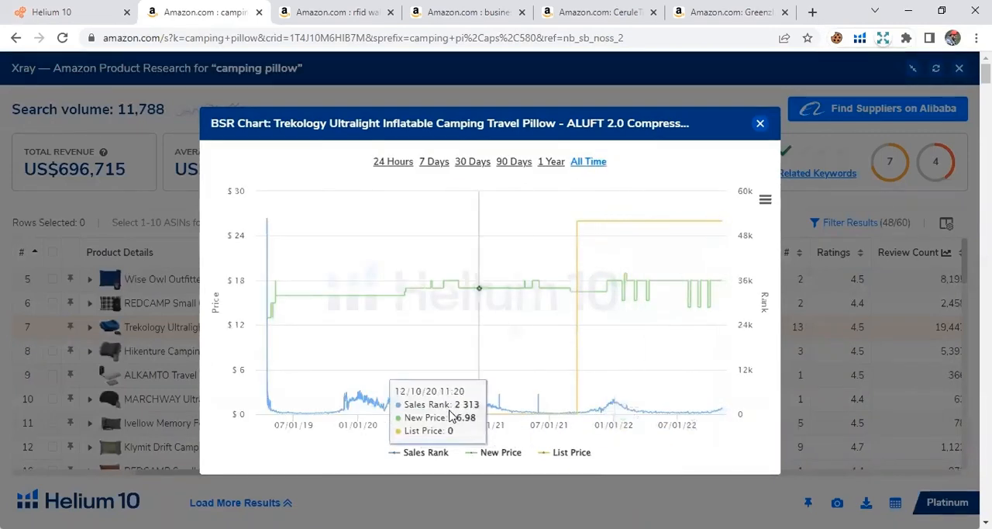
{"action": "left_click", "coordinate": [760, 123]}
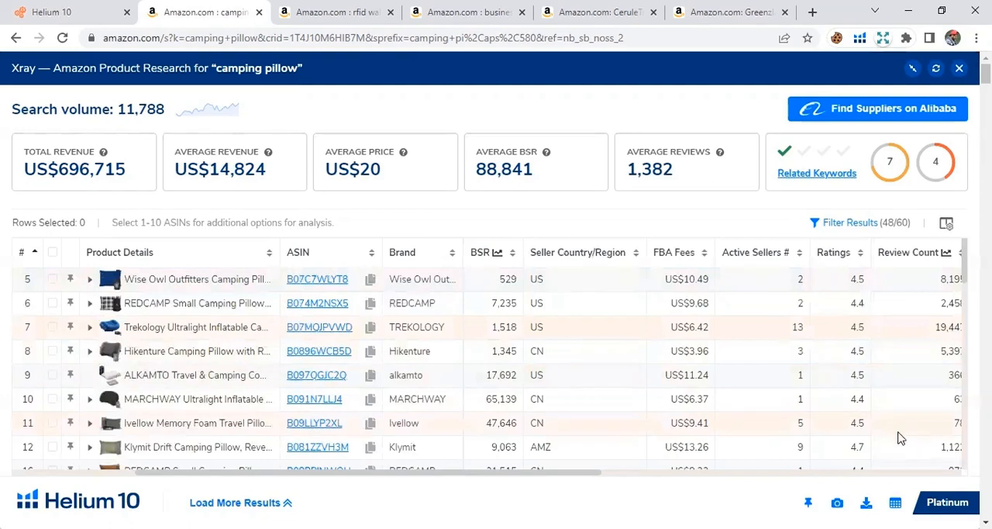
Examine the All Time BSR chart of the Hikenture camping pillow and close it.
{"action": "left_click", "coordinate": [497, 354]}
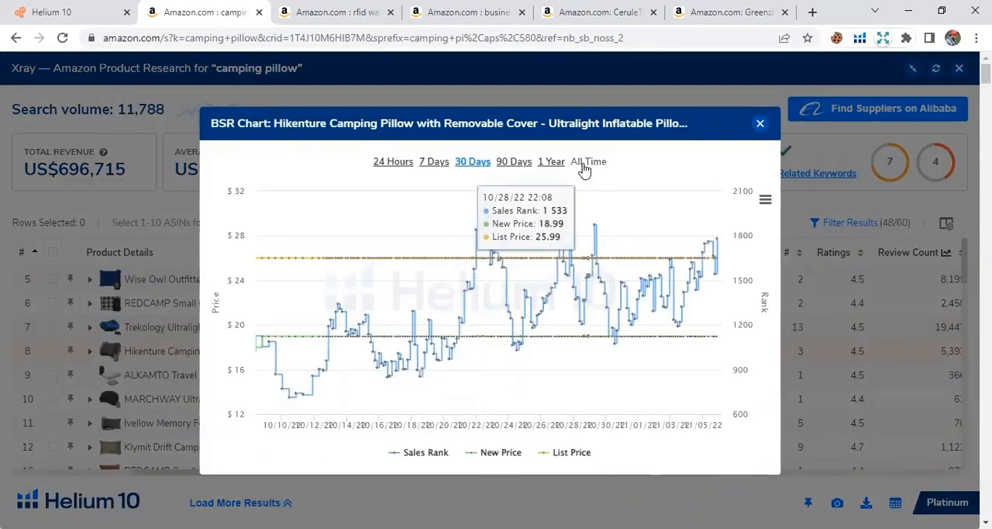
{"action": "left_click", "coordinate": [585, 163]}
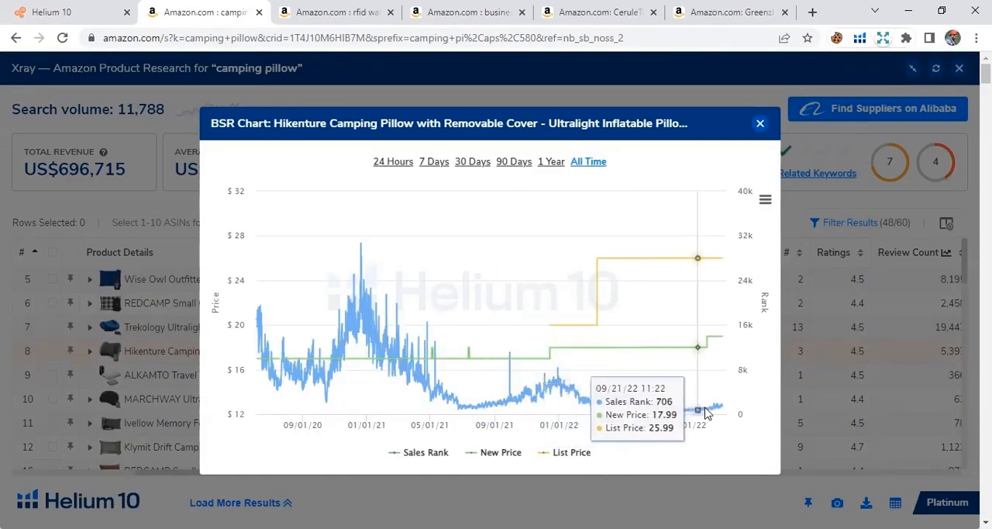
{"action": "left_click", "coordinate": [762, 125]}
Examine the All Time BSR chart of the Klymit Drift camping pillow and close it.
{"action": "scroll", "coordinate": [922, 391], "scroll_direction": "down", "scroll_amount": 1}
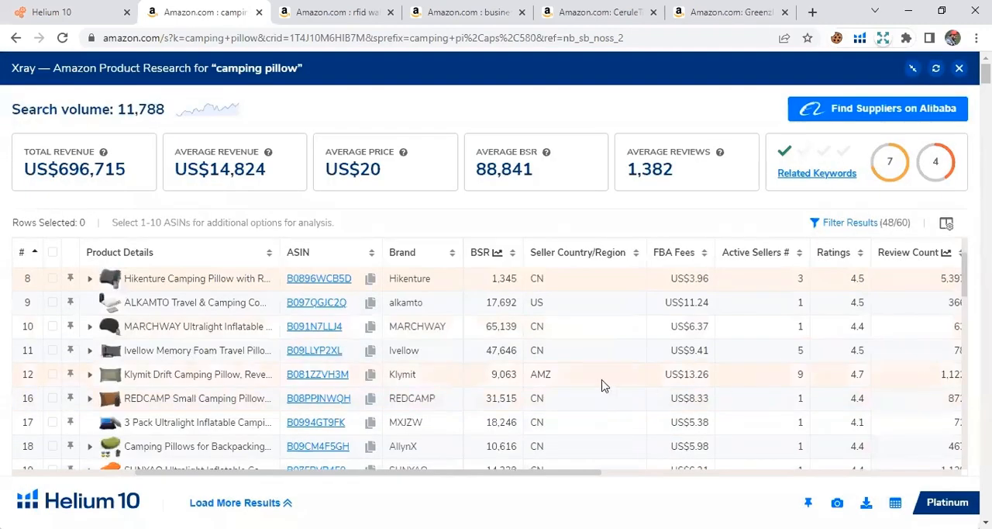
{"action": "left_click", "coordinate": [501, 378]}
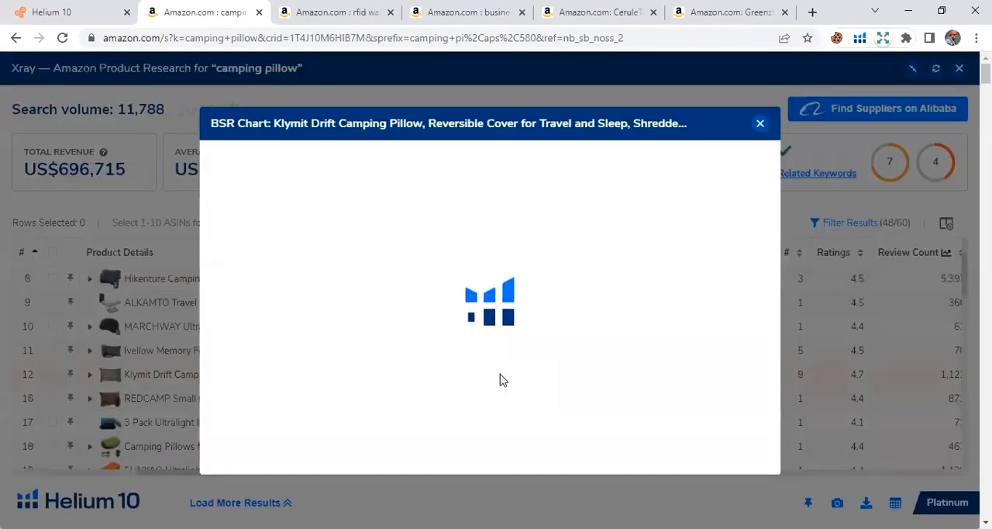
{"action": "left_click", "coordinate": [590, 163]}
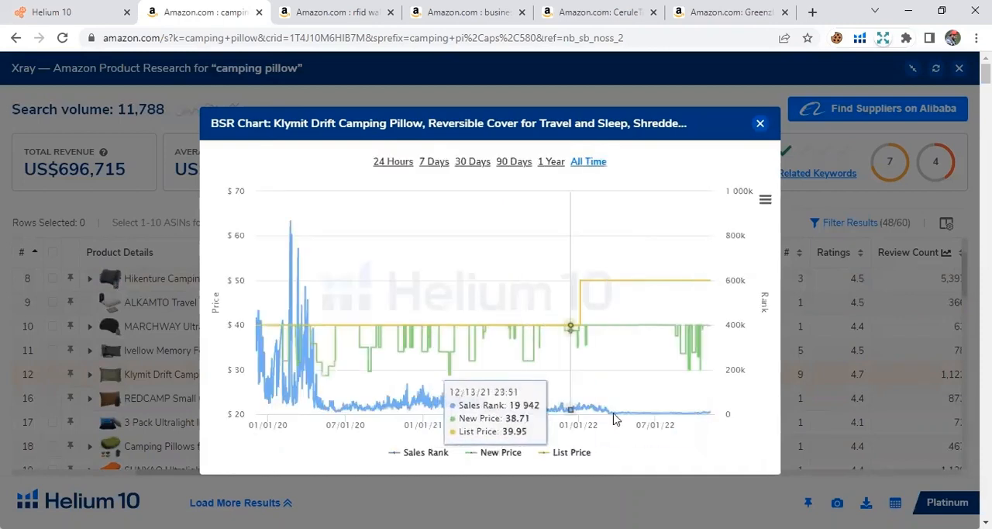
{"action": "left_click", "coordinate": [760, 124]}
Check the product weights in the Weight column throughout the Xray table.
{"action": "scroll", "coordinate": [746, 432], "scroll_direction": "up", "scroll_amount": 2}
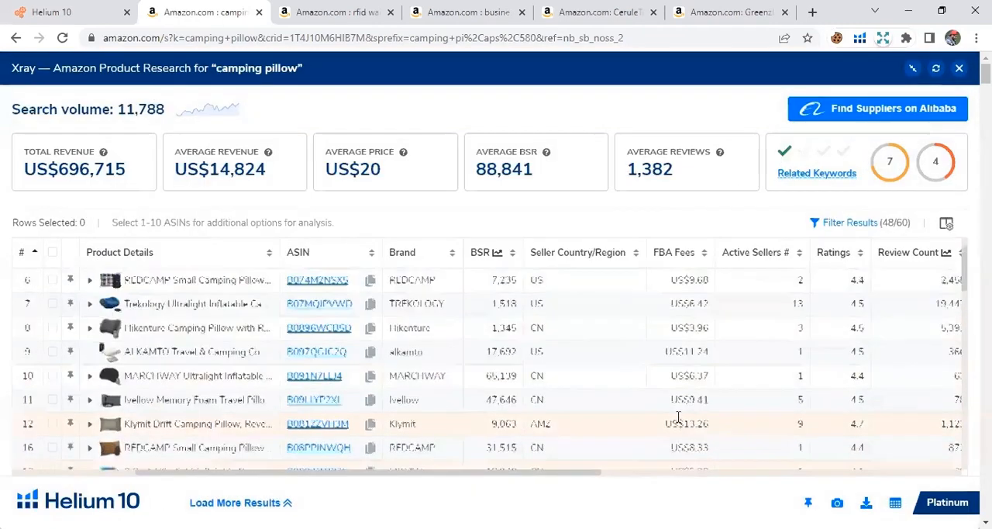
{"action": "left_click_drag", "start_coordinate": [590, 474], "coordinate": [946, 467]}
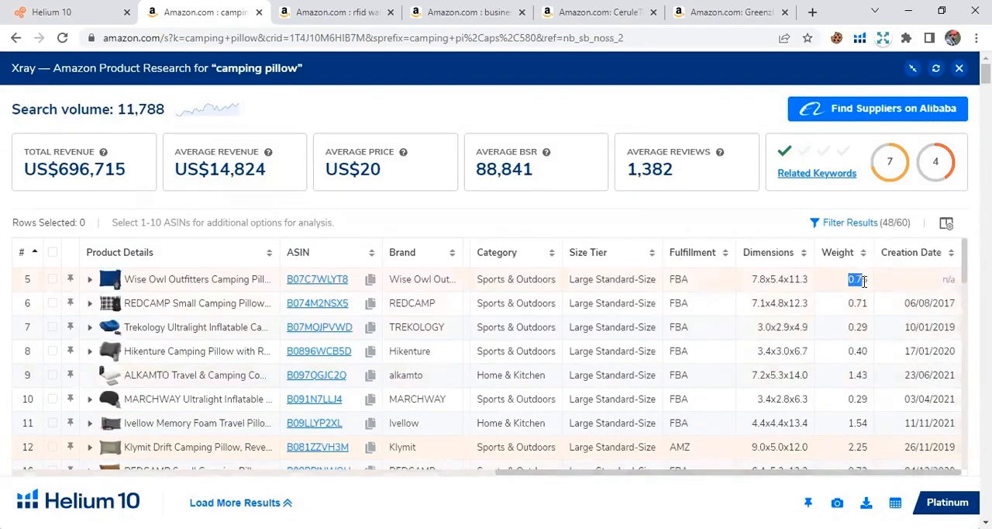
{"action": "scroll", "coordinate": [871, 372], "scroll_direction": "down", "scroll_amount": 1}
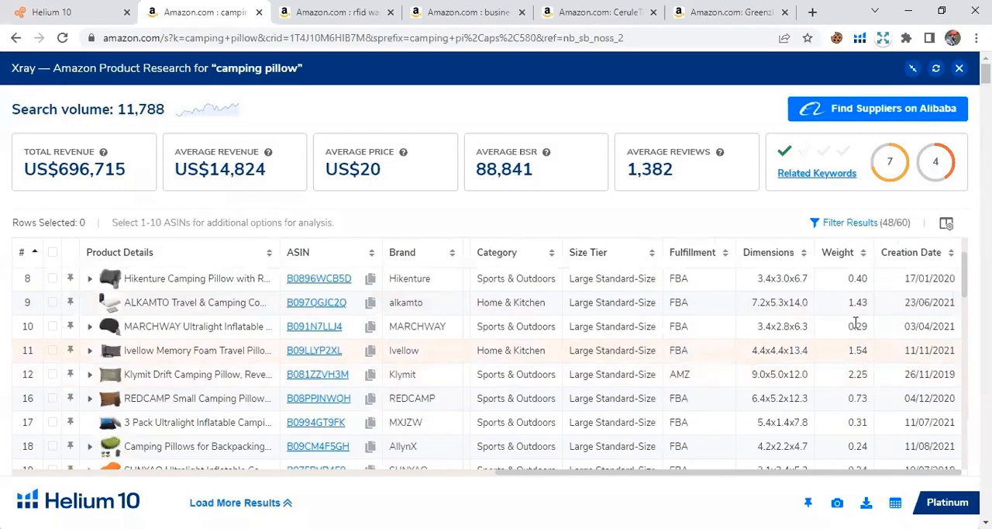
{"action": "scroll", "coordinate": [859, 387], "scroll_direction": "down", "scroll_amount": 4}
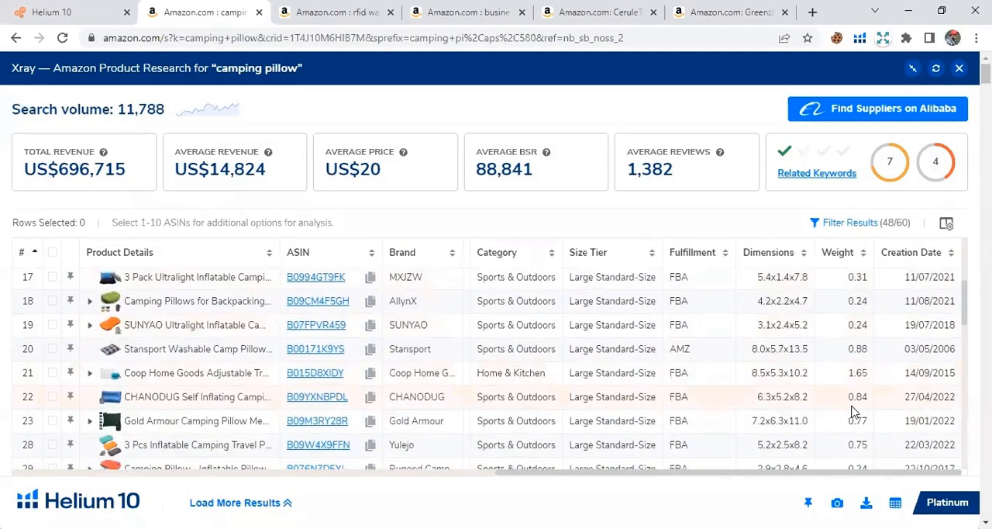
{"action": "scroll", "coordinate": [853, 419], "scroll_direction": "down", "scroll_amount": 5}
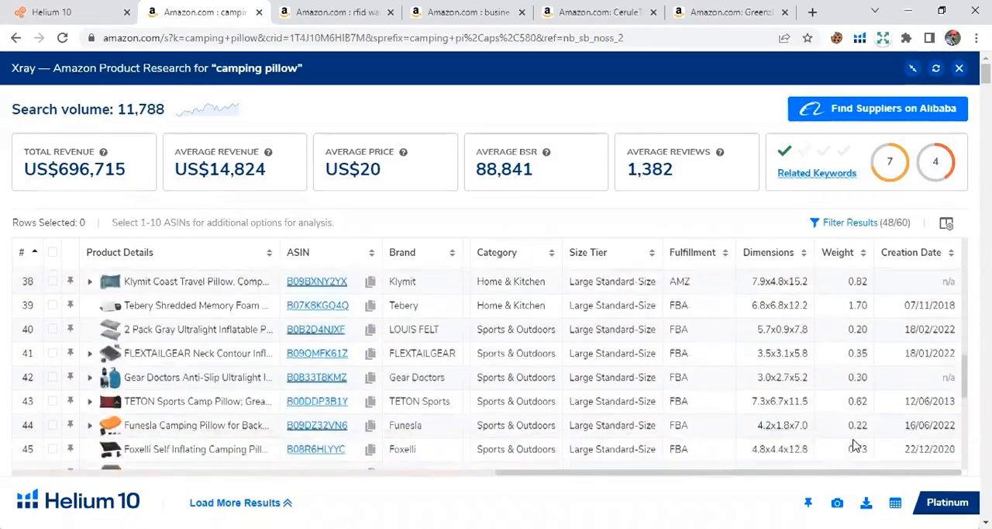
{"action": "scroll", "coordinate": [856, 440], "scroll_direction": "up", "scroll_amount": 10}
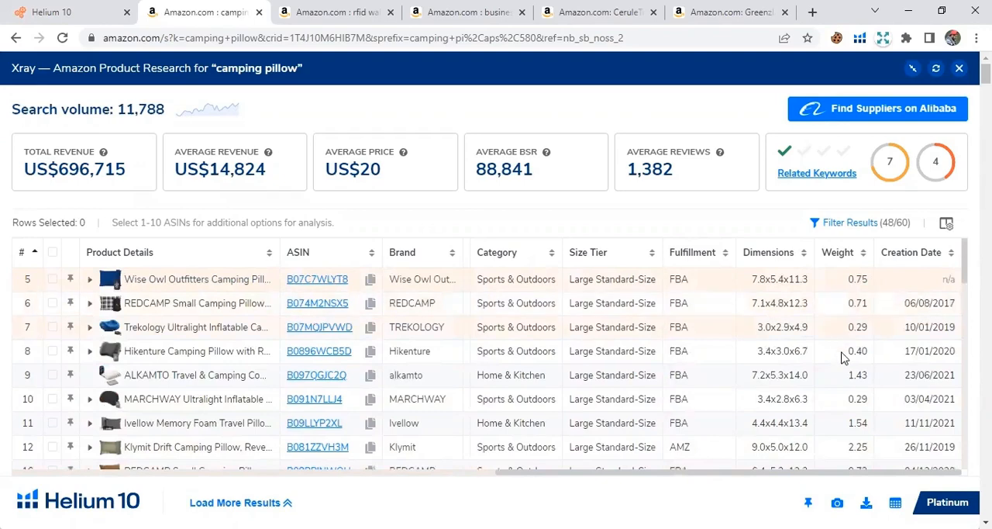
{"action": "scroll", "coordinate": [845, 357], "scroll_direction": "down", "scroll_amount": 4}
{"action": "scroll", "coordinate": [848, 437], "scroll_direction": "up", "scroll_amount": 4}
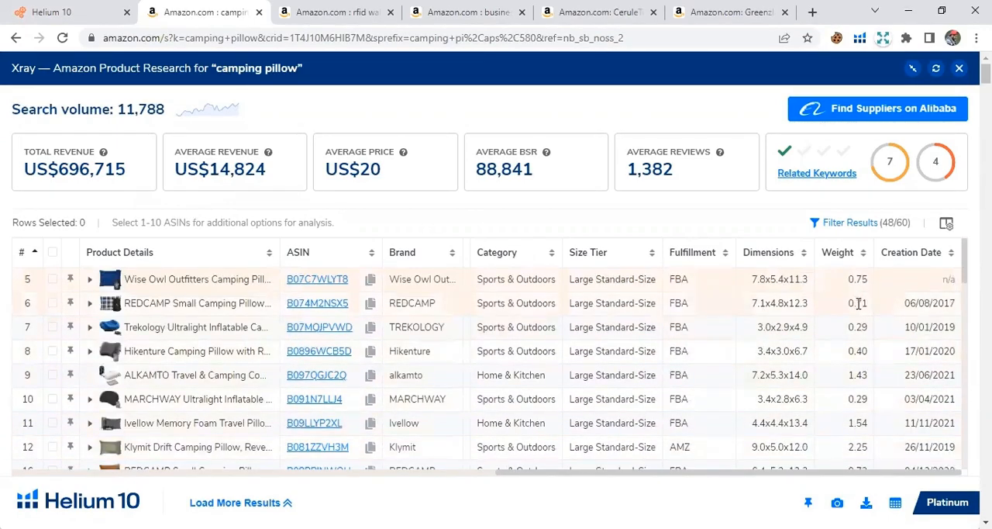
Close the Xray report, look over the Amazon camping pillow results, and reopen Xray for the same search.
{"action": "left_click_drag", "start_coordinate": [765, 472], "coordinate": [248, 479]}
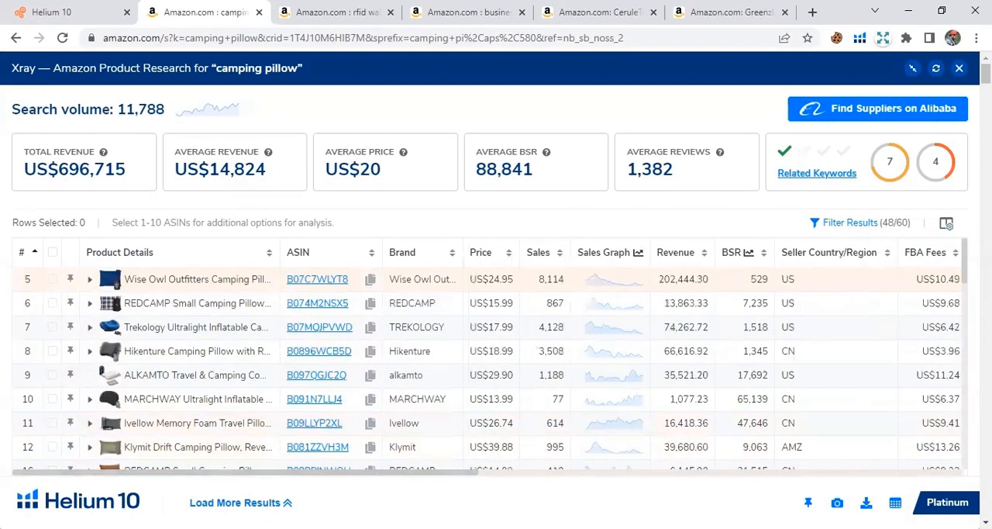
{"action": "key", "text": "Escape"}
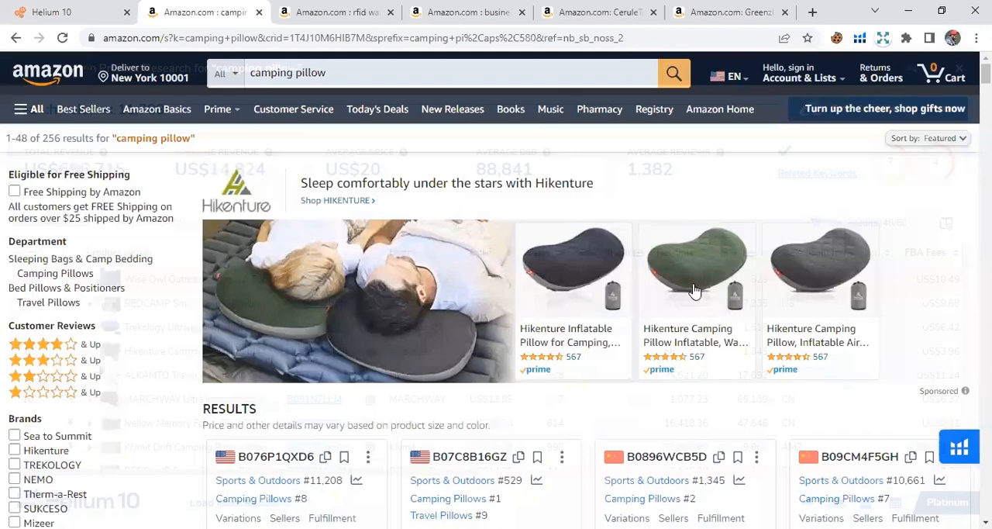
{"action": "scroll", "coordinate": [775, 194], "scroll_direction": "down", "scroll_amount": 8}
{"action": "scroll", "coordinate": [874, 78], "scroll_direction": "up", "scroll_amount": 6}
{"action": "scroll", "coordinate": [874, 79], "scroll_direction": "up", "scroll_amount": 3}
{"action": "left_click", "coordinate": [860, 37]}
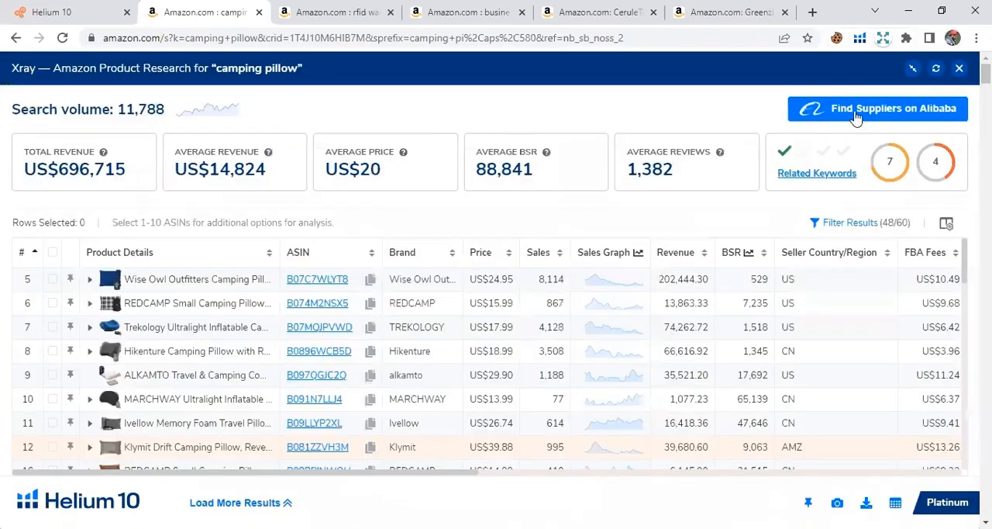
Find camping pillow suppliers on Alibaba from Xray and open the Rectangular Air Portable Ultralight Press Pump pillow listing.
{"action": "left_click", "coordinate": [856, 117]}
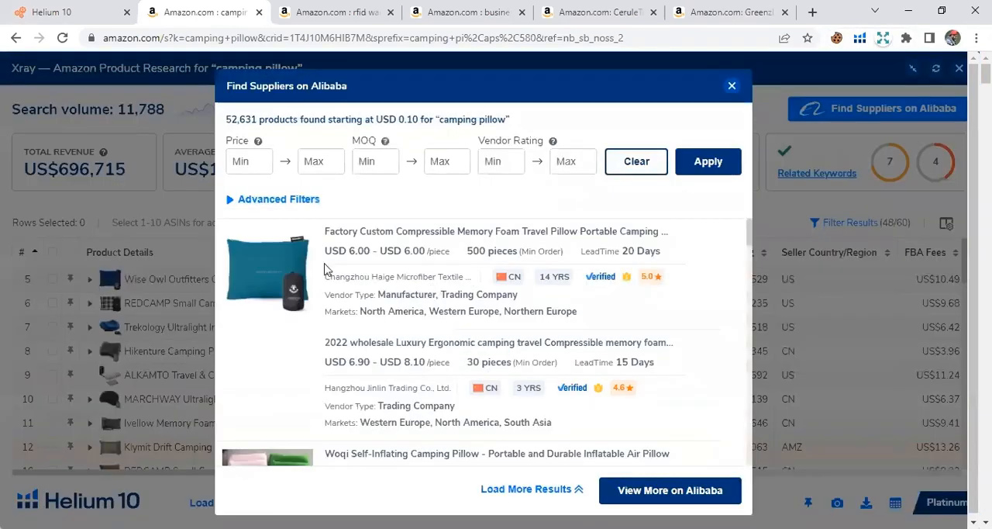
{"action": "scroll", "coordinate": [303, 326], "scroll_direction": "down", "scroll_amount": 6}
{"action": "scroll", "coordinate": [307, 342], "scroll_direction": "down", "scroll_amount": 5}
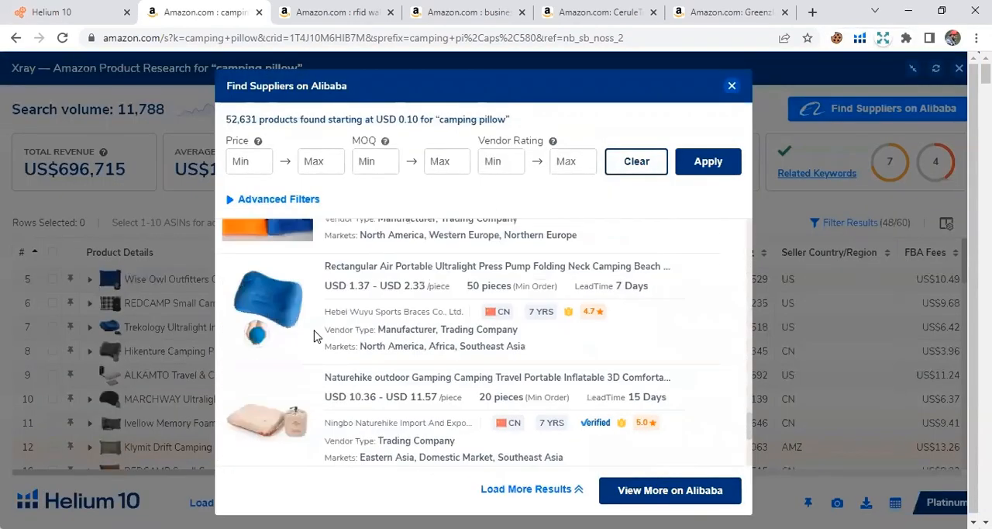
{"action": "left_click", "coordinate": [391, 268]}
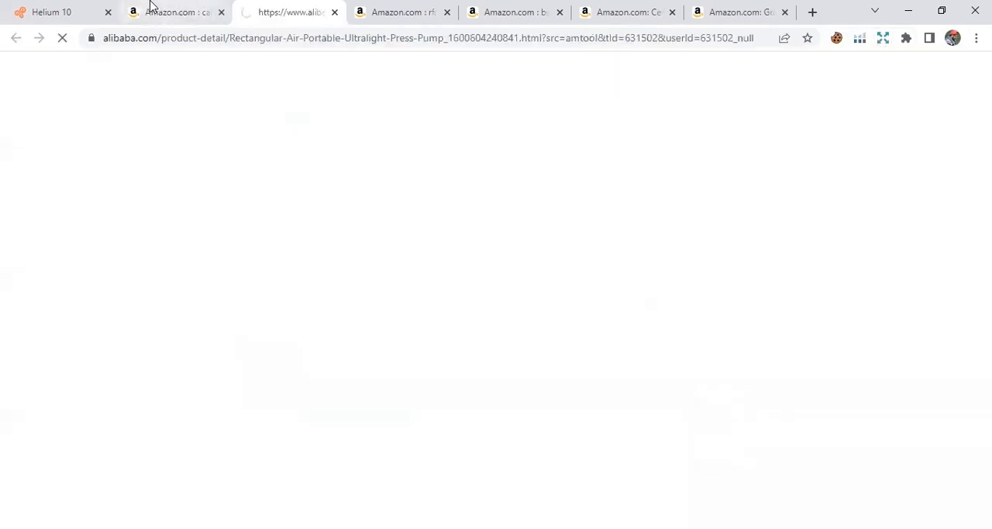
Return to the Alibaba supplier list, browse further, and open the wholesale custom adjustable ultralight TPU air inflatable travel pillow listing.
{"action": "left_click", "coordinate": [150, 9]}
{"action": "scroll", "coordinate": [455, 461], "scroll_direction": "down", "scroll_amount": 4}
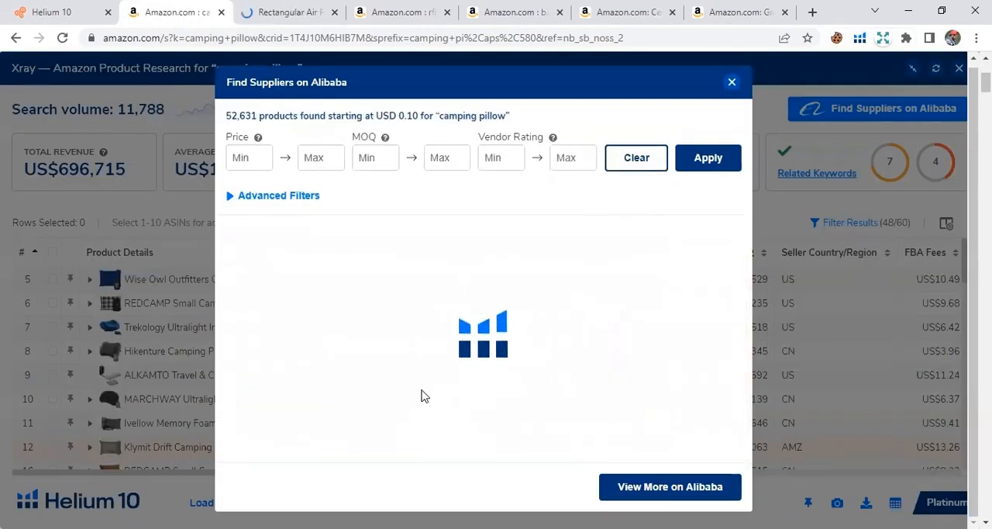
{"action": "scroll", "coordinate": [411, 393], "scroll_direction": "down", "scroll_amount": 6}
{"action": "scroll", "coordinate": [357, 389], "scroll_direction": "down", "scroll_amount": 8}
{"action": "scroll", "coordinate": [365, 388], "scroll_direction": "down", "scroll_amount": 8}
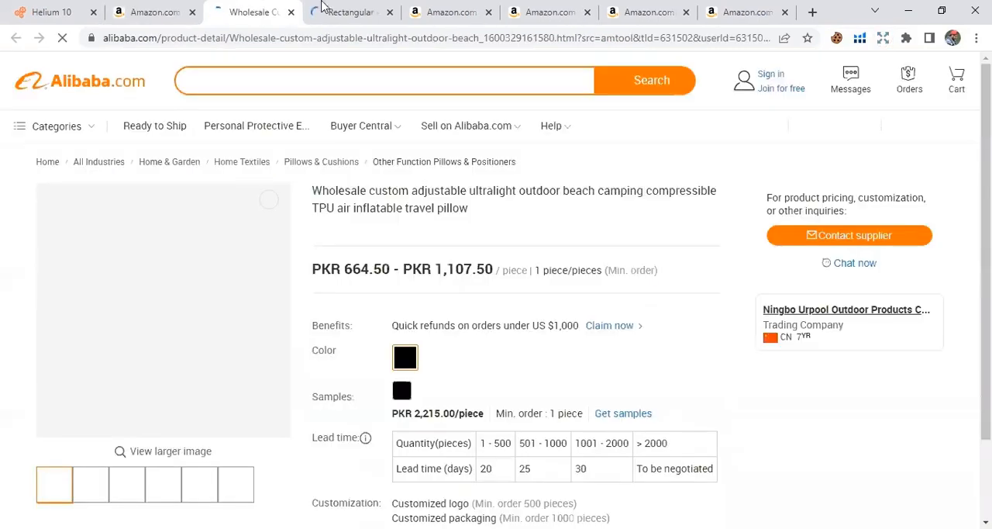
Compare the two open Alibaba pillow listings, checking their prices, minimum orders and lead times.
{"action": "left_click", "coordinate": [324, 8]}
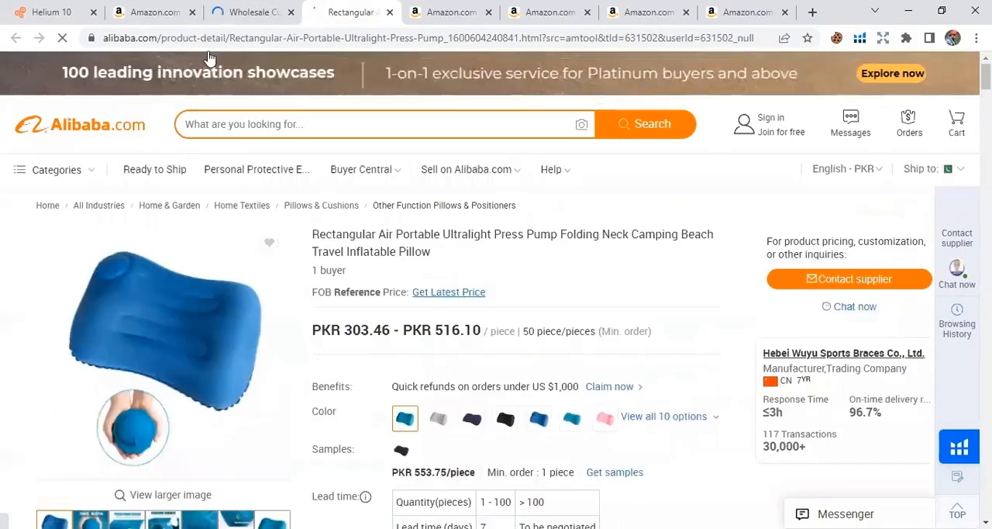
{"action": "left_click", "coordinate": [250, 12]}
{"action": "scroll", "coordinate": [344, 362], "scroll_direction": "down", "scroll_amount": 4}
{"action": "scroll", "coordinate": [626, 397], "scroll_direction": "up", "scroll_amount": 4}
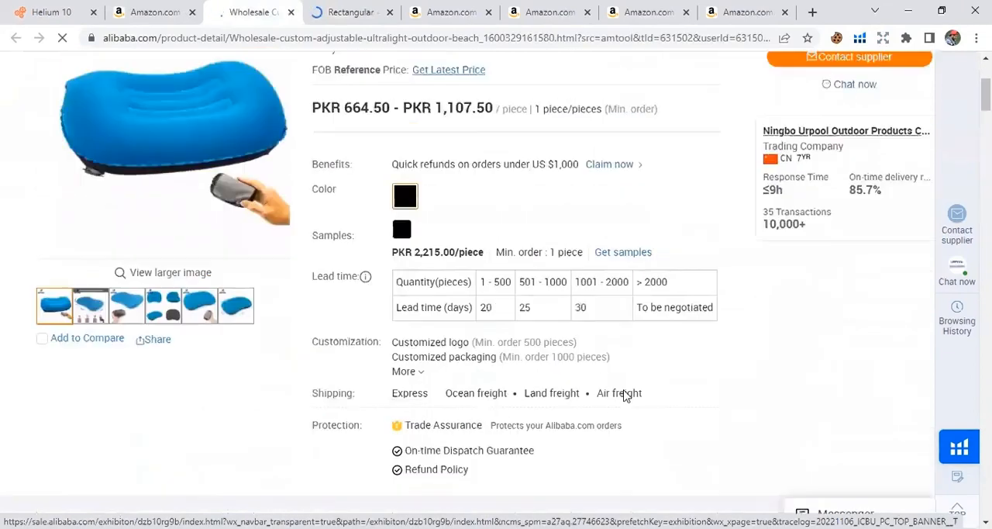
Look over the wholesale TPU travel pillow listing, close both Alibaba listings, and return to the Amazon camping pillow search.
{"action": "scroll", "coordinate": [801, 366], "scroll_direction": "down", "scroll_amount": 3}
{"action": "scroll", "coordinate": [543, 310], "scroll_direction": "up", "scroll_amount": 3}
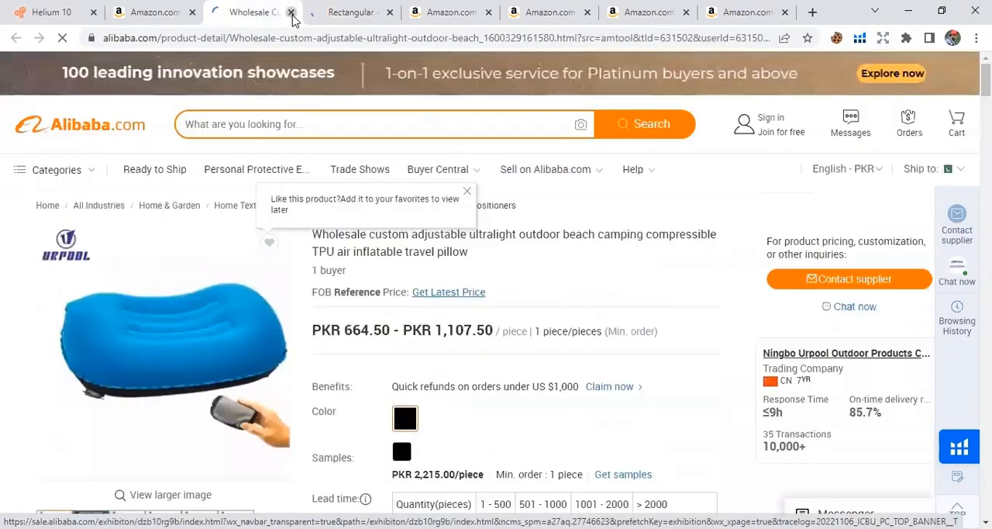
{"action": "left_click", "coordinate": [291, 12]}
{"action": "left_click", "coordinate": [290, 11]}
{"action": "left_click", "coordinate": [172, 10]}
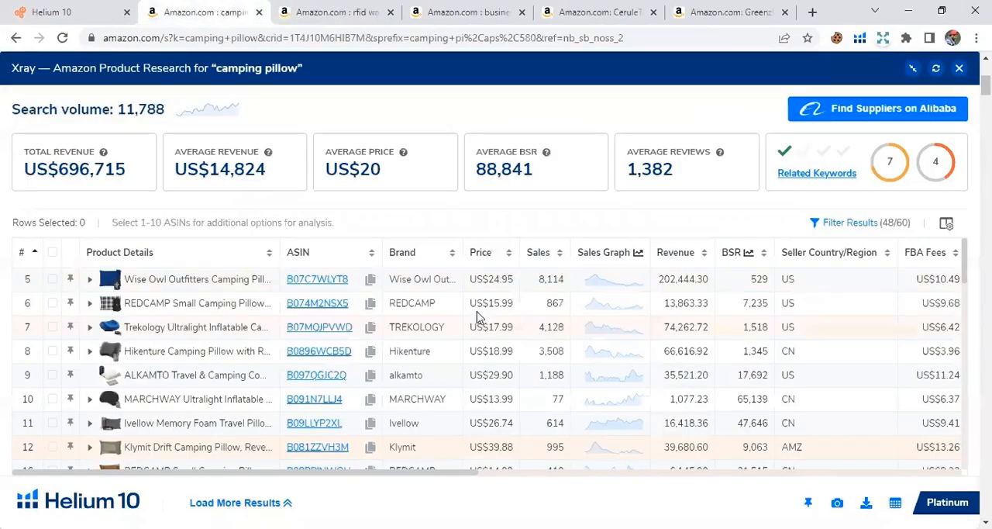
Close the Xray report and look over the camping pillow search results on Amazon.
{"action": "left_click", "coordinate": [959, 68]}
{"action": "scroll", "coordinate": [587, 332], "scroll_direction": "up", "scroll_amount": 4}
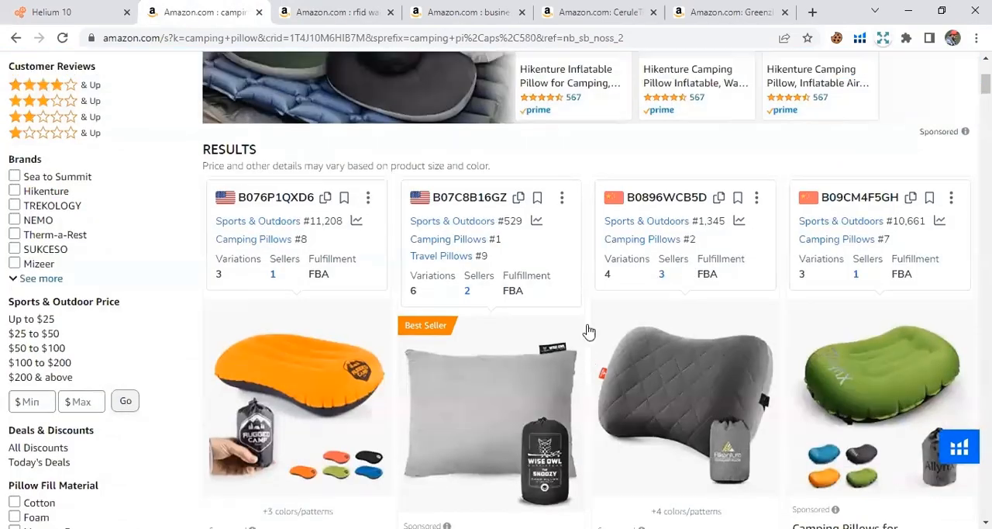
{"action": "scroll", "coordinate": [336, 421], "scroll_direction": "down", "scroll_amount": 4}
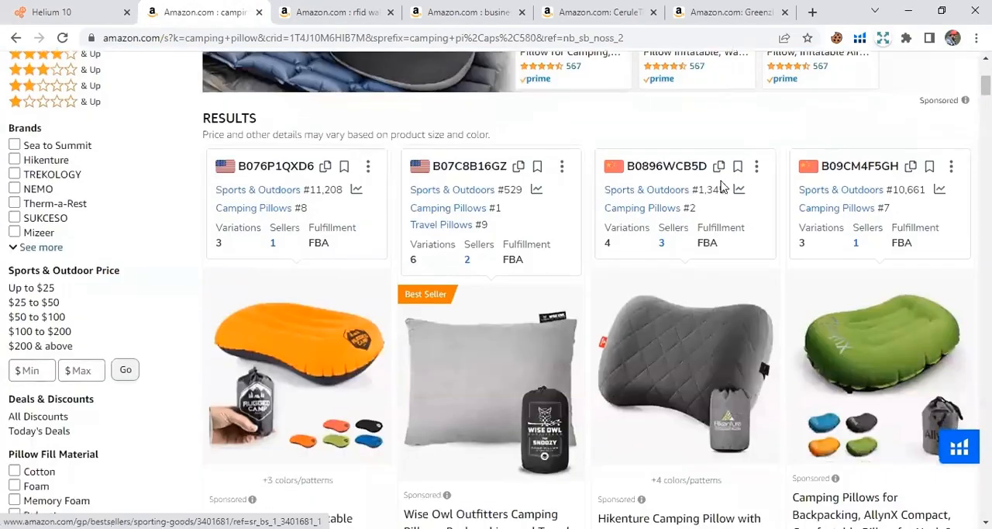
{"action": "scroll", "coordinate": [682, 381], "scroll_direction": "up", "scroll_amount": 4}
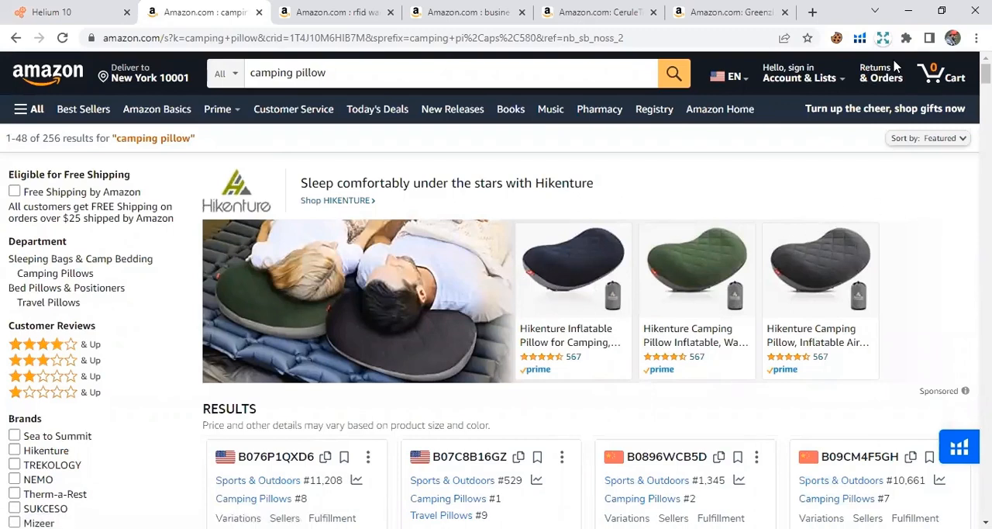
Switch to Assignment_2_tutorial.pdf in Adobe Acrobat and review winning-item criteria 8 to 12, from weight to seasonality.
{"action": "key", "text": "alt+Tab"}
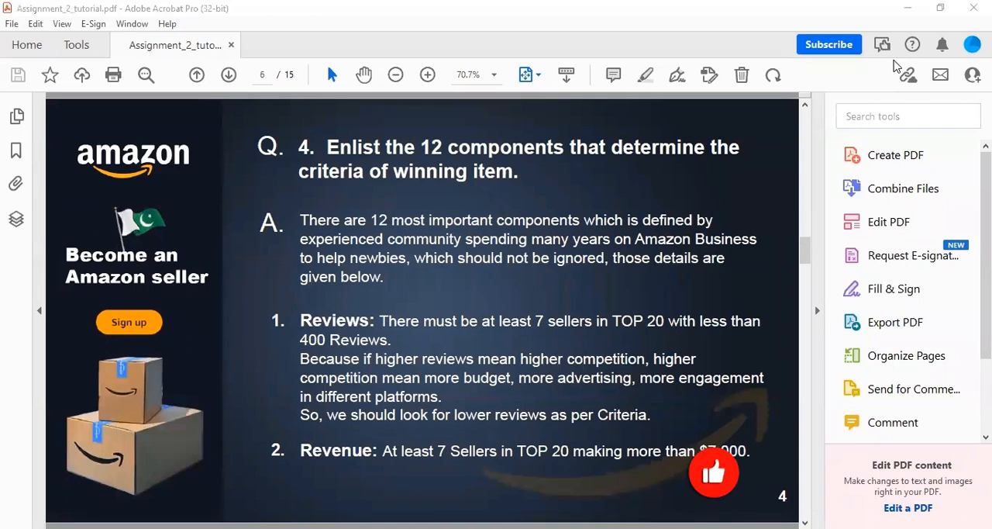
{"action": "scroll", "coordinate": [365, 248], "scroll_direction": "down", "scroll_amount": 4}
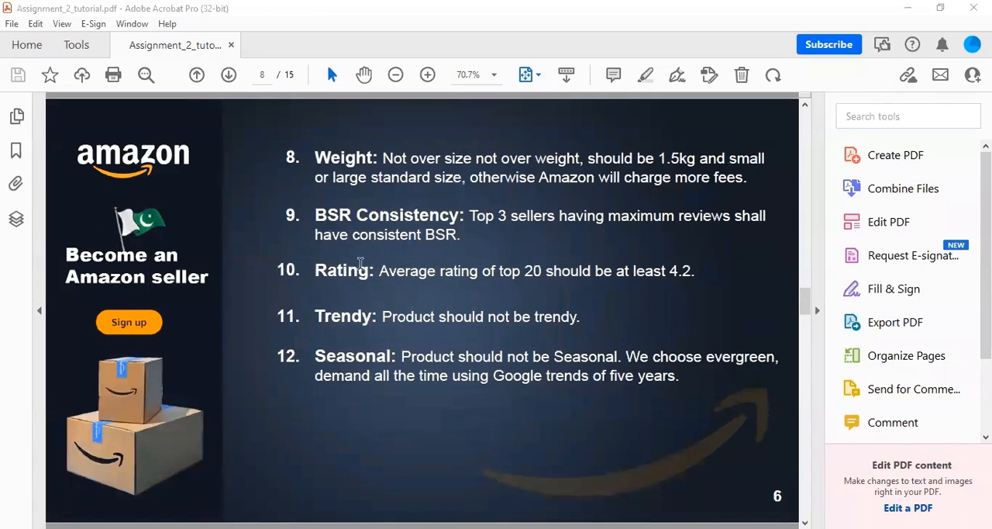